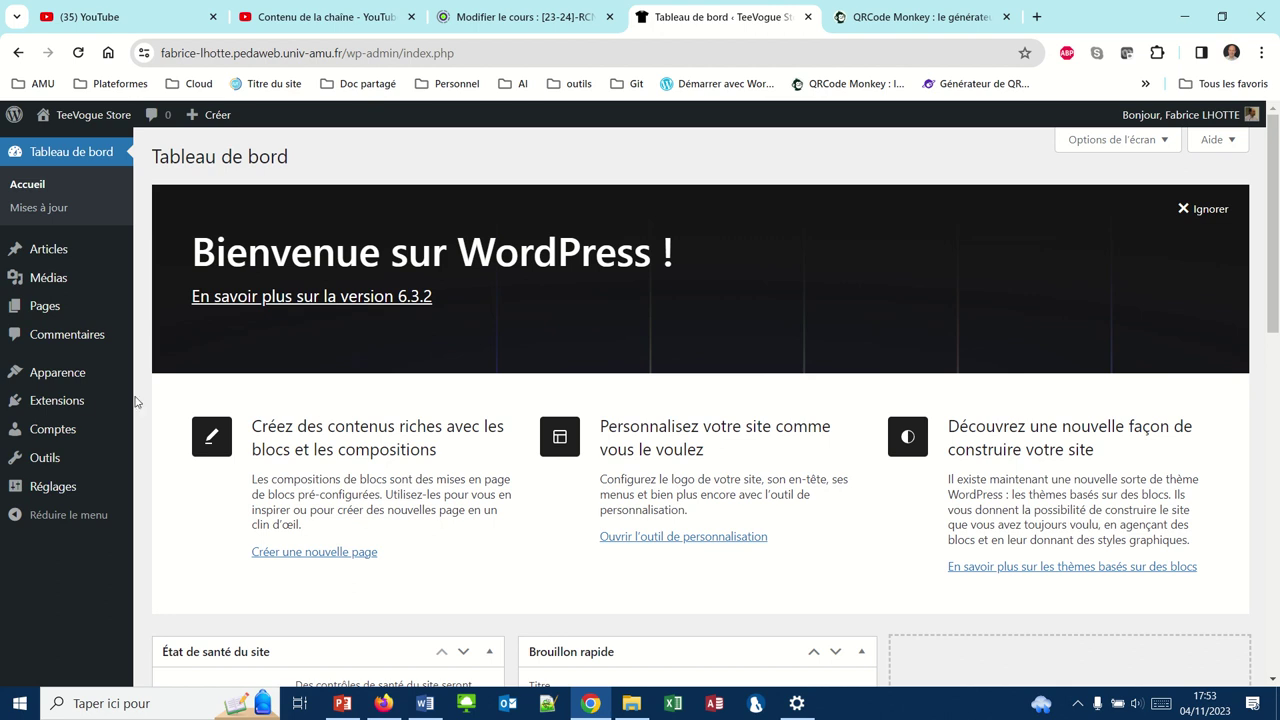
# Search the plugin directory for 'updraftplus' and install the UpdraftPlus plugin
pyautogui.click(78, 404)
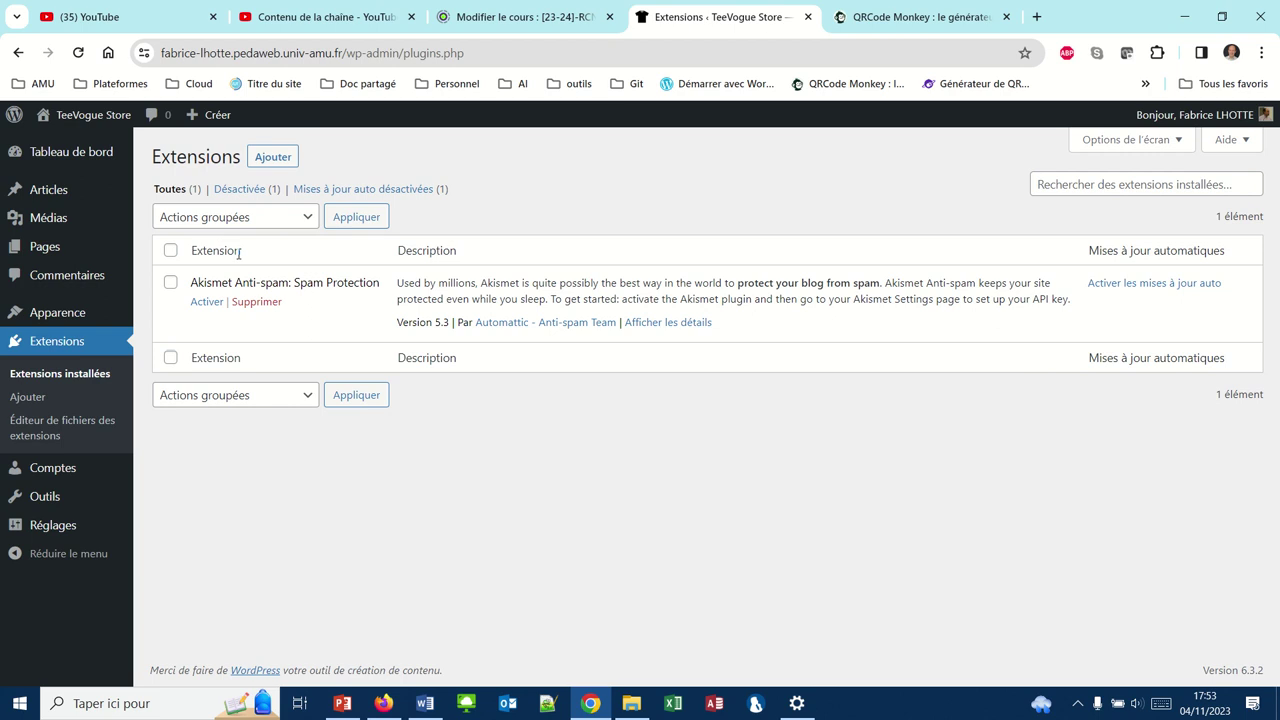
pyautogui.click(272, 157)
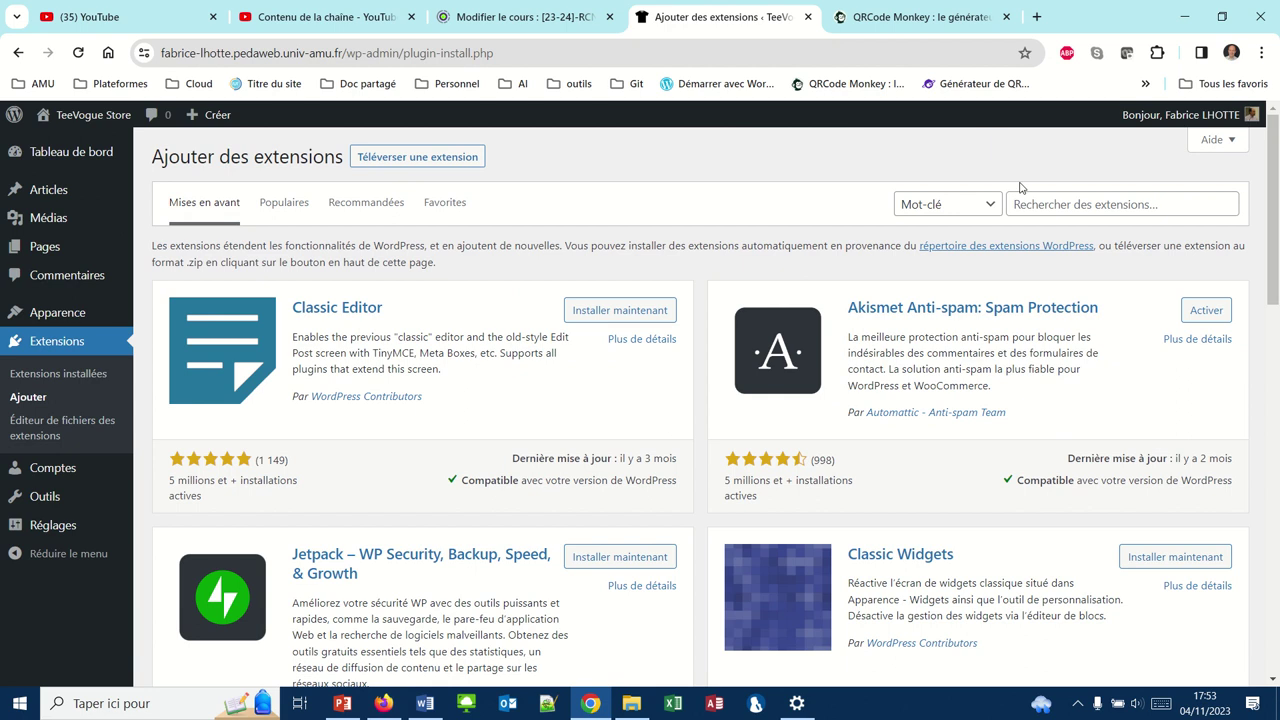
pyautogui.click(1033, 204)
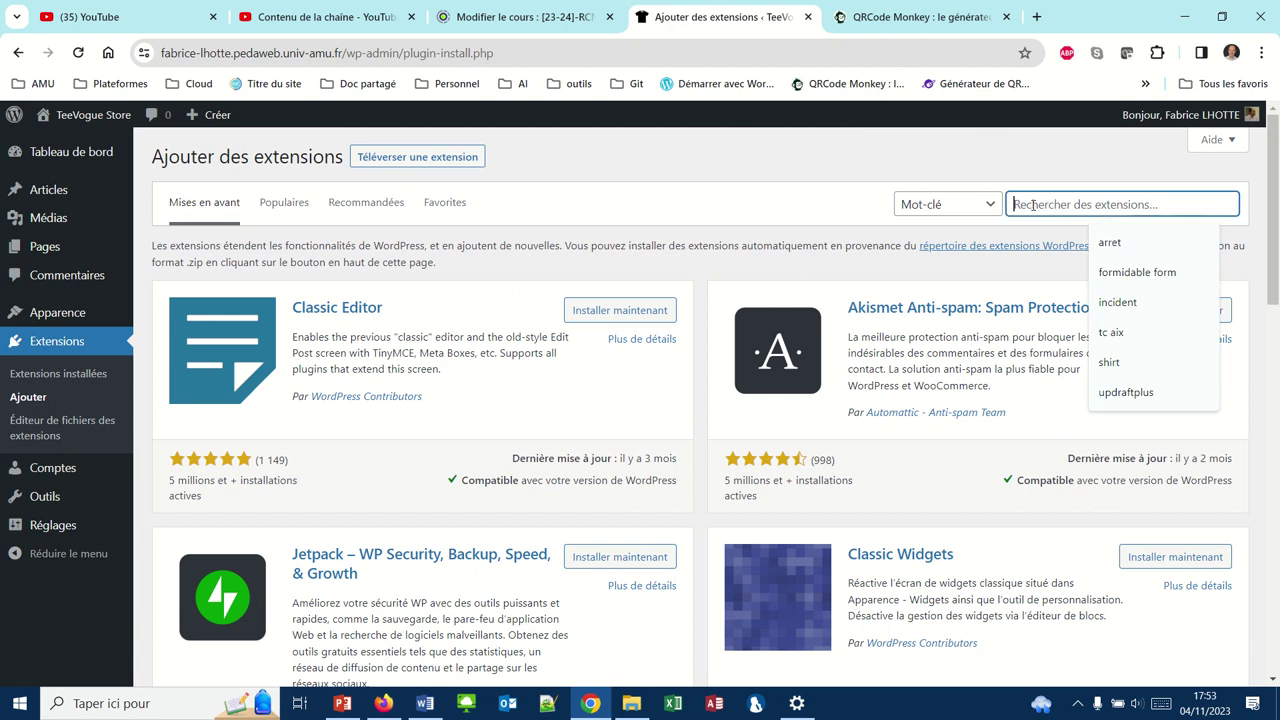
pyautogui.write('updraft')
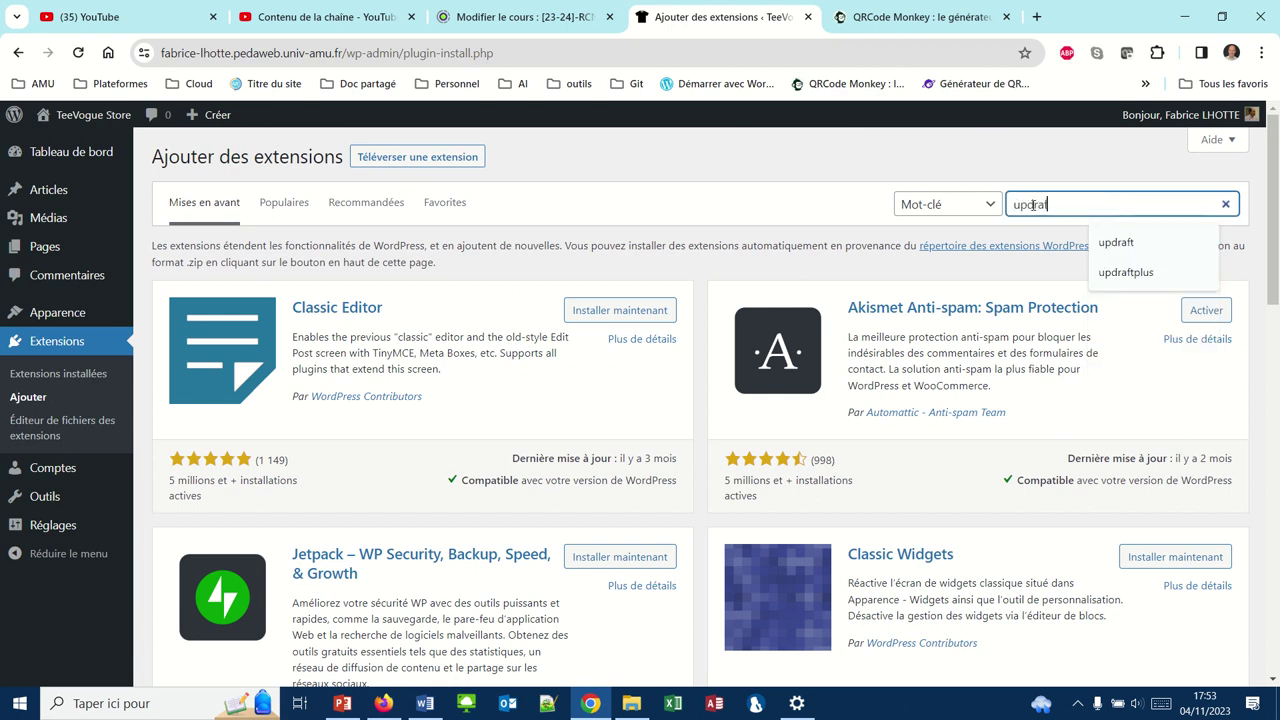
pyautogui.write('plus')
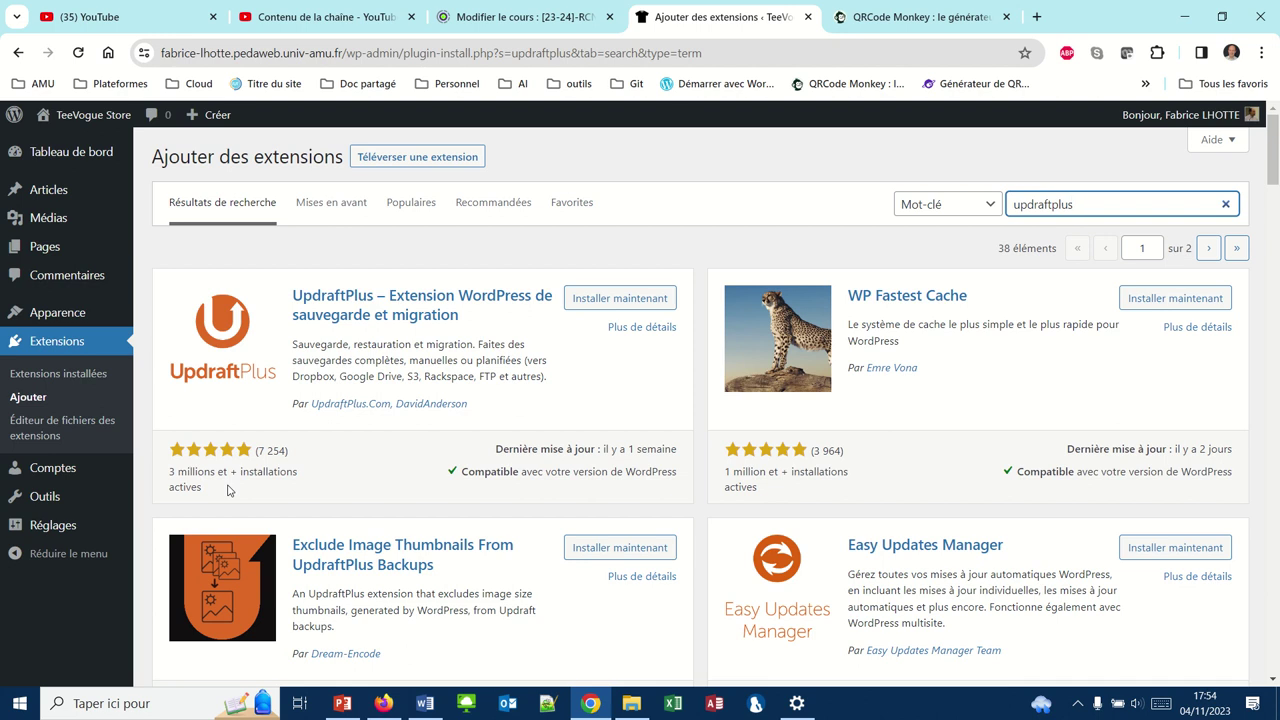
pyautogui.click(580, 300)
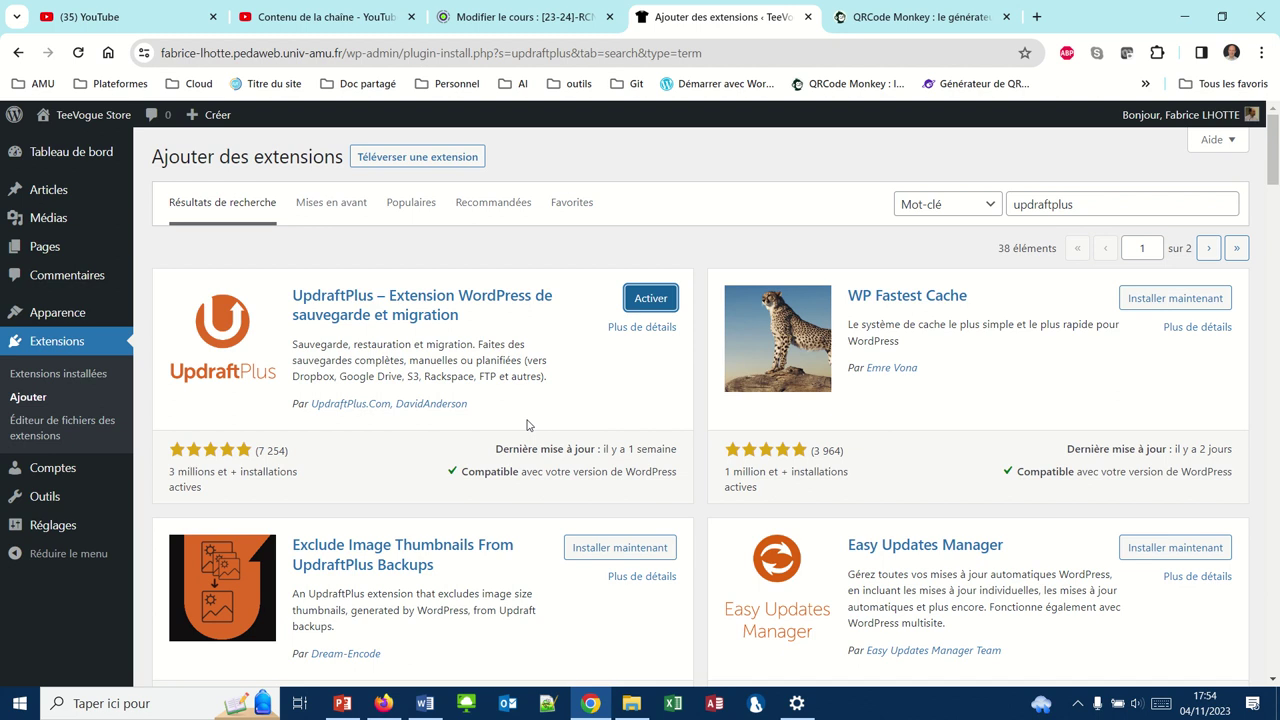
# Activate UpdraftPlus 1.23.10 so it is listed among the active extensions
pyautogui.click(650, 297)
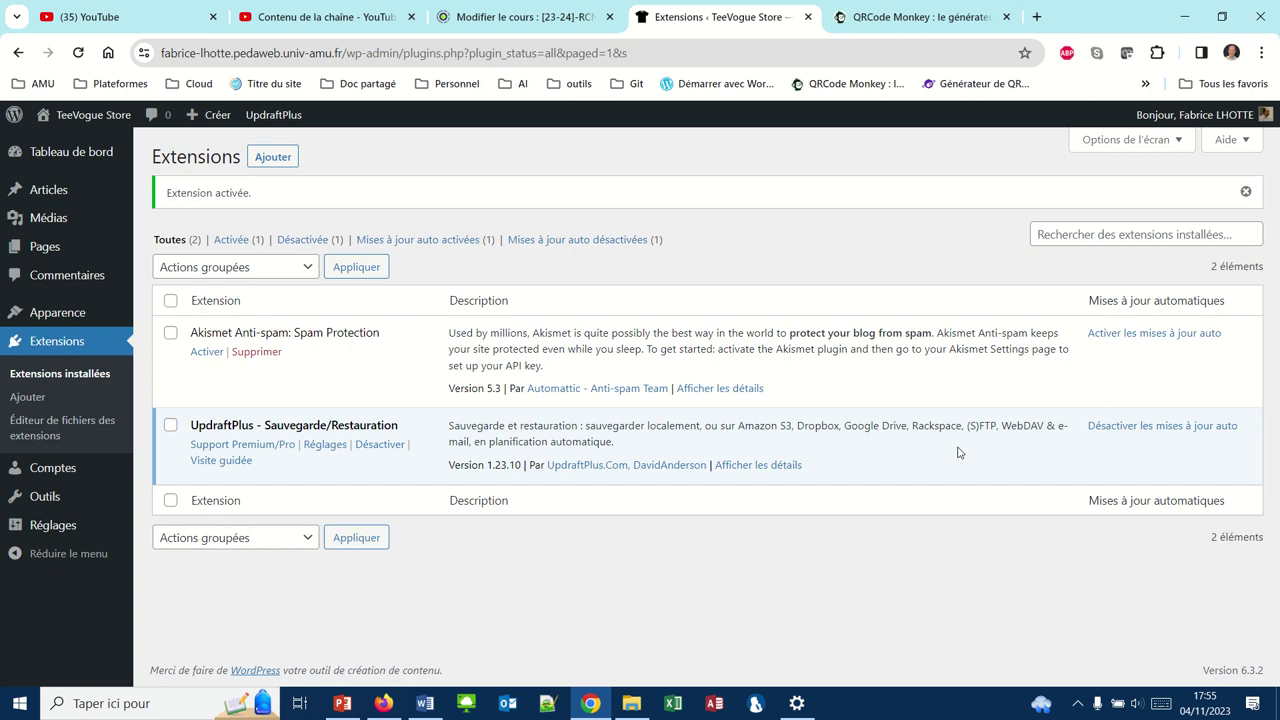
# From the UpdraftPlus settings, launch a manual backup of the database and files to remote storage
pyautogui.click(328, 446)
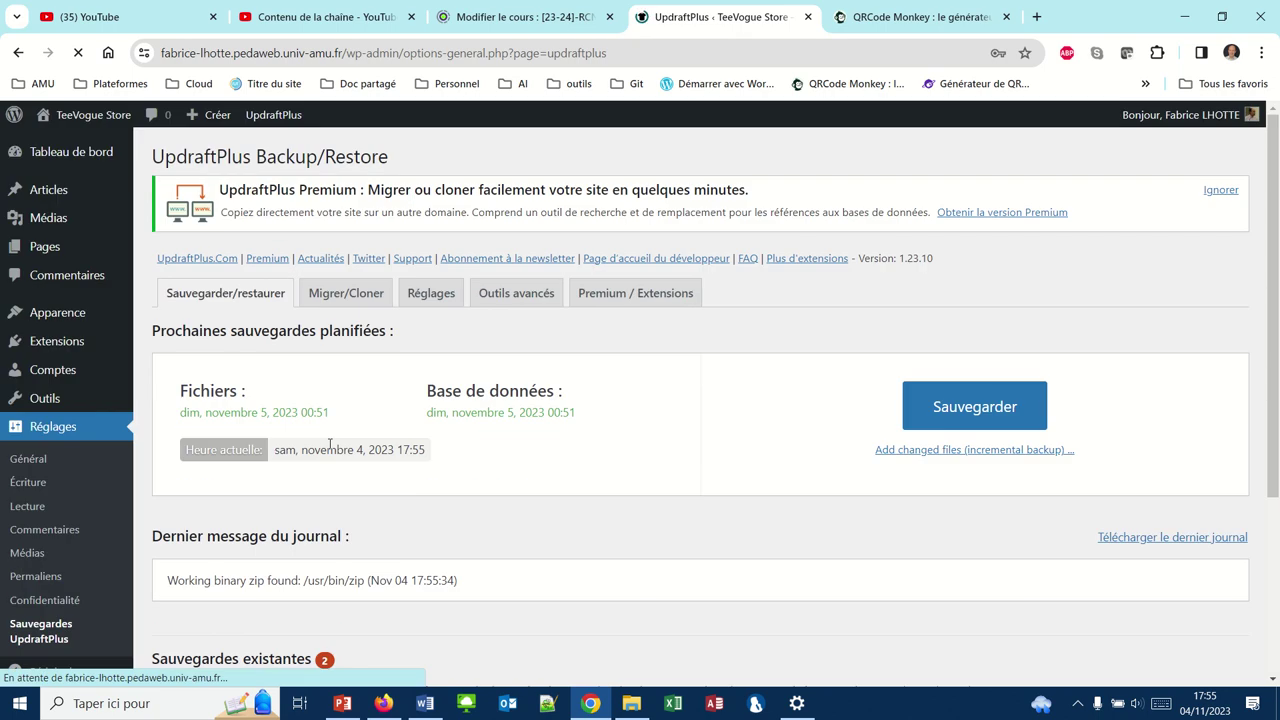
pyautogui.click(943, 403)
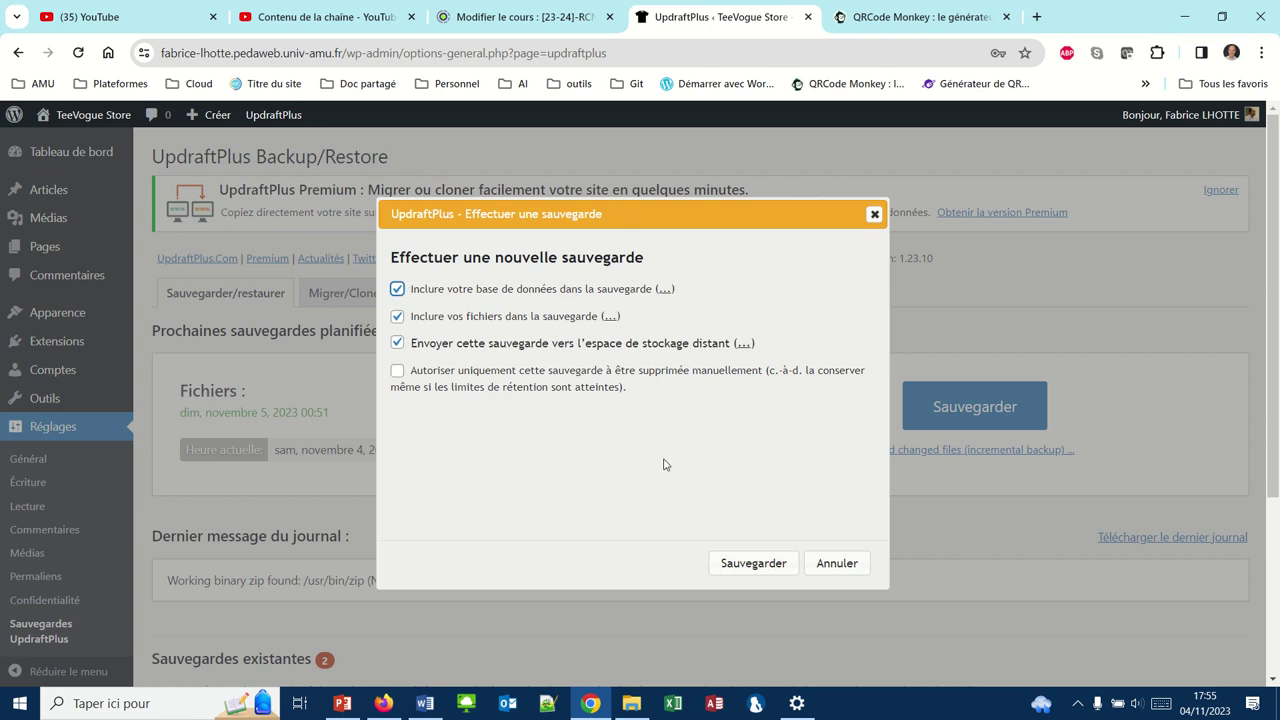
pyautogui.click(768, 564)
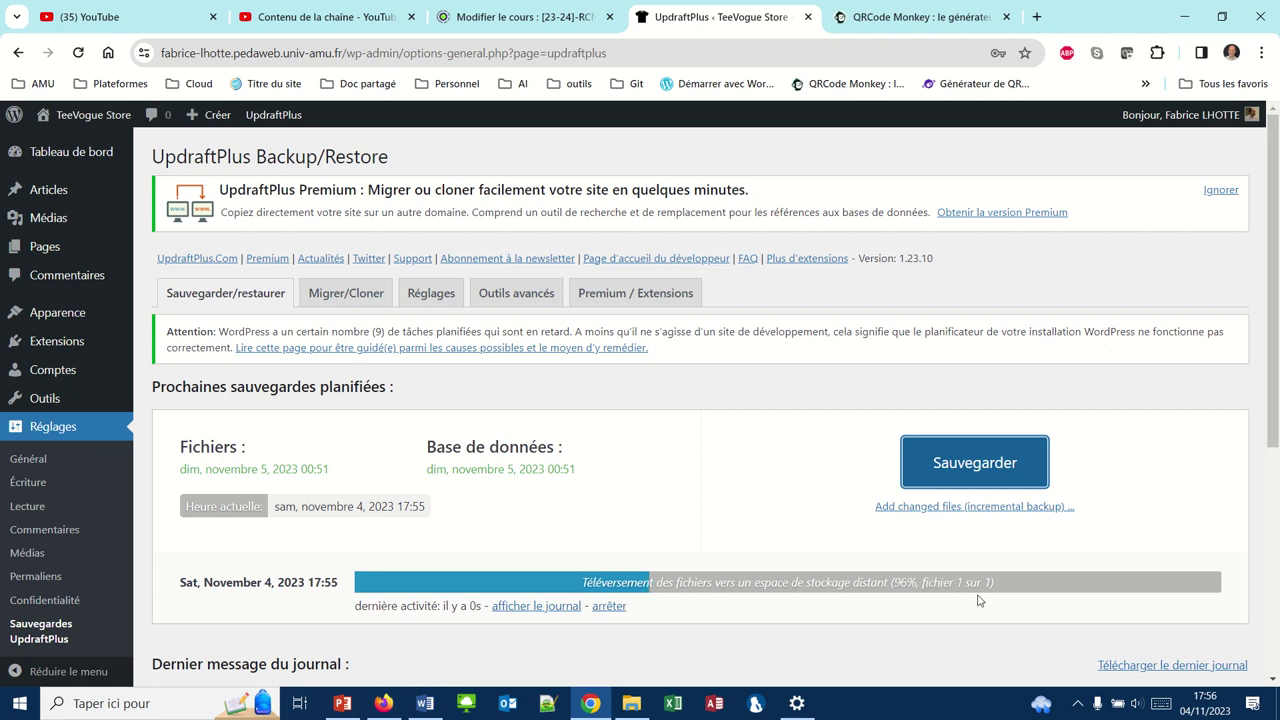
# Follow the 17:55 backup until it succeeds, then go to the Articles list
pyautogui.scroll(-2, 810, 538)
pyautogui.scroll(-3, 810, 538)
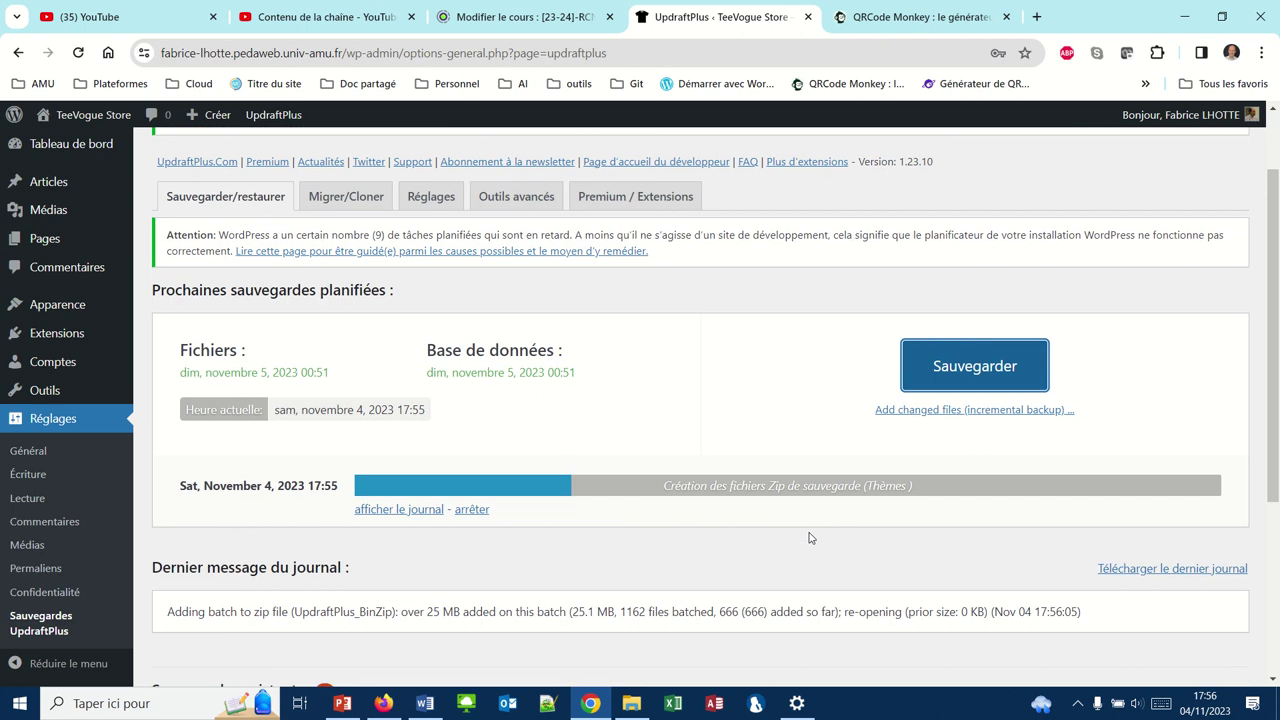
pyautogui.scroll(-1, 810, 538)
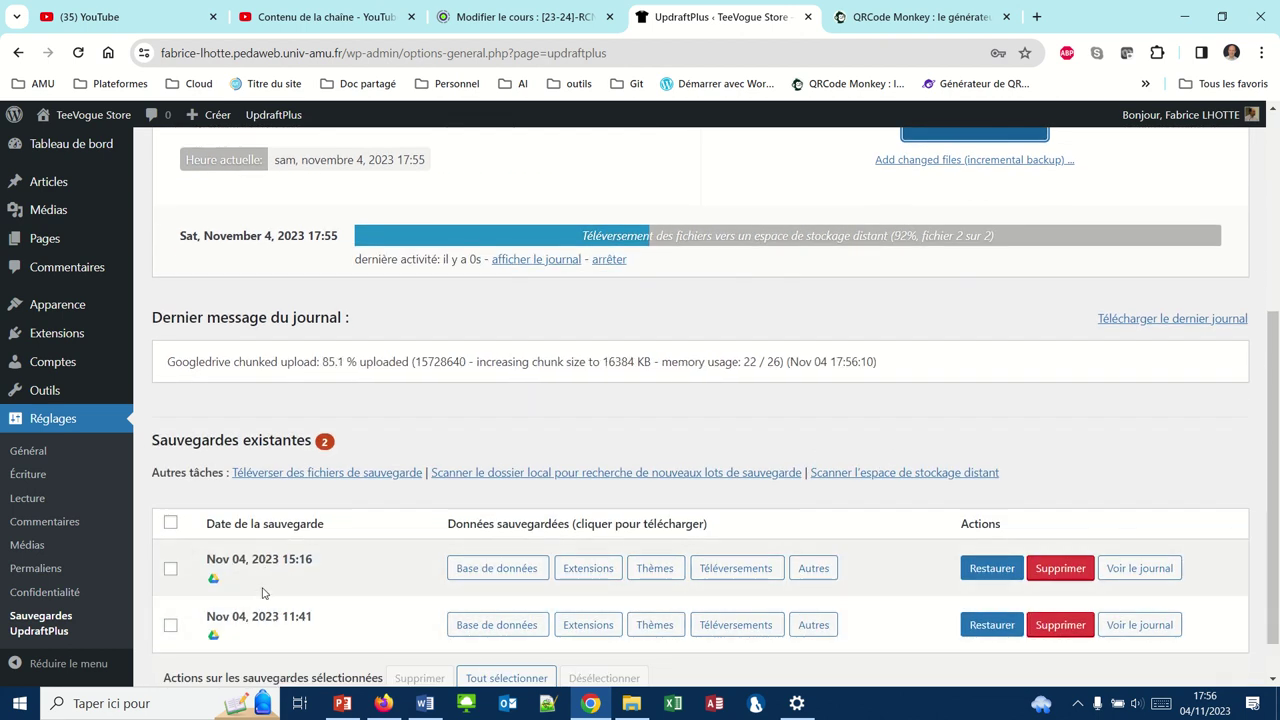
pyautogui.scroll(-1, 338, 612)
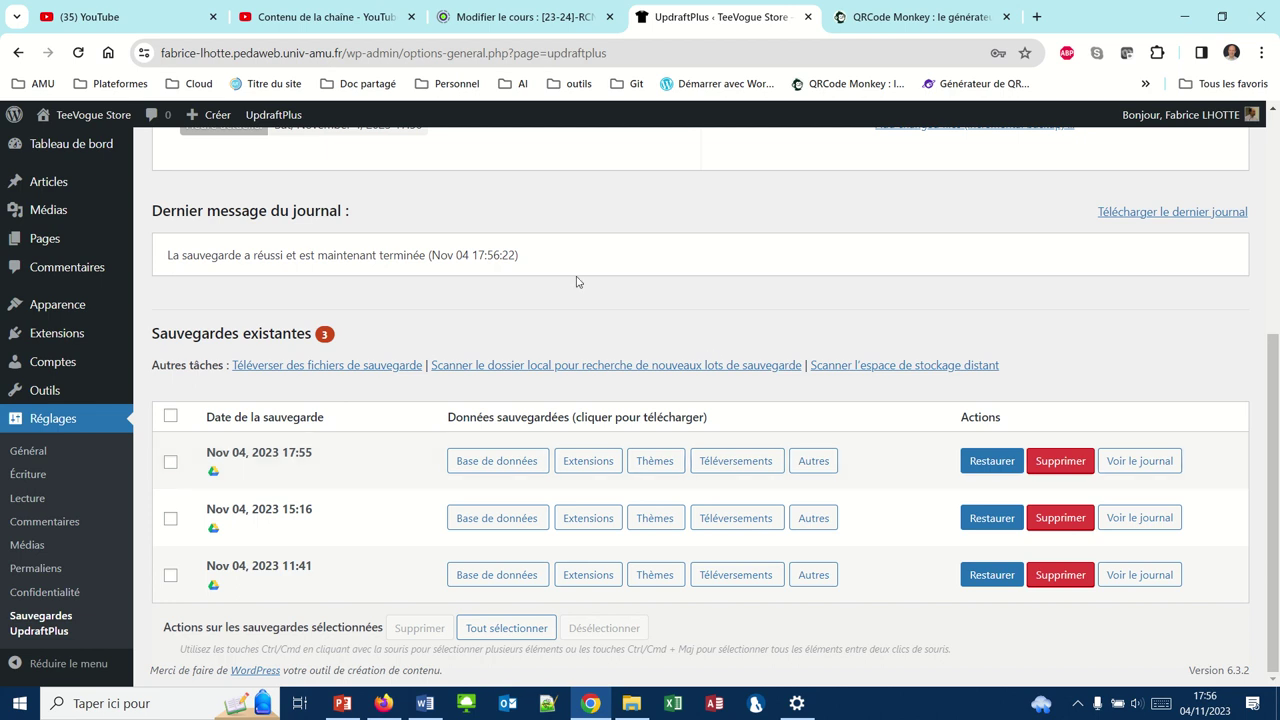
pyautogui.click(46, 183)
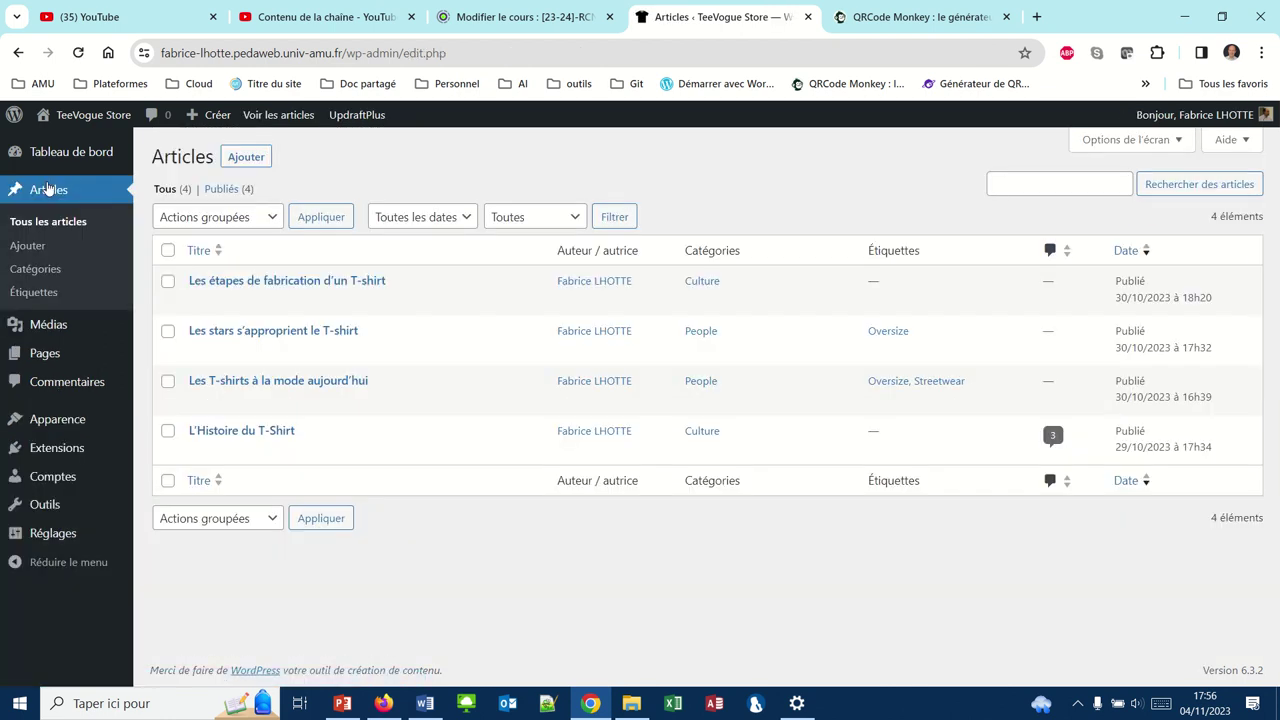
# Publish an empty post titled 'Test de updraft plus' and view the public Blog page in Firefox
pyautogui.moveTo(240, 296)
pyautogui.click(252, 160)
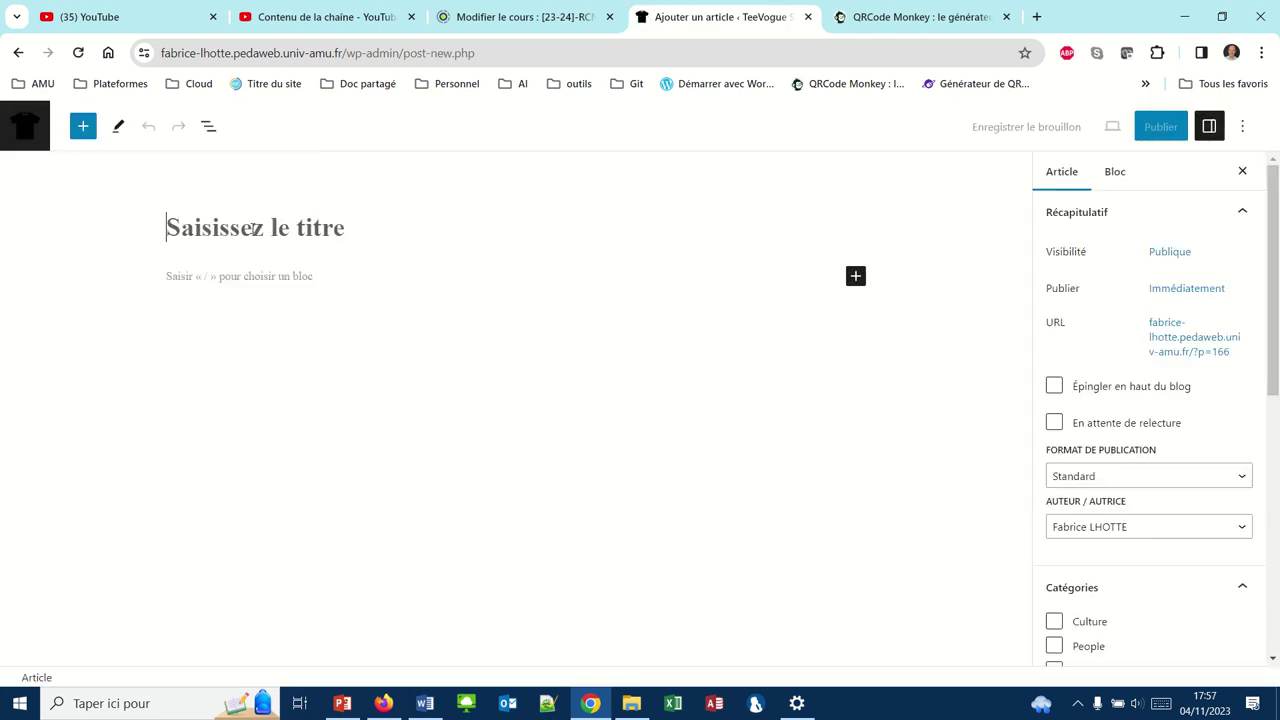
pyautogui.write('Test d')
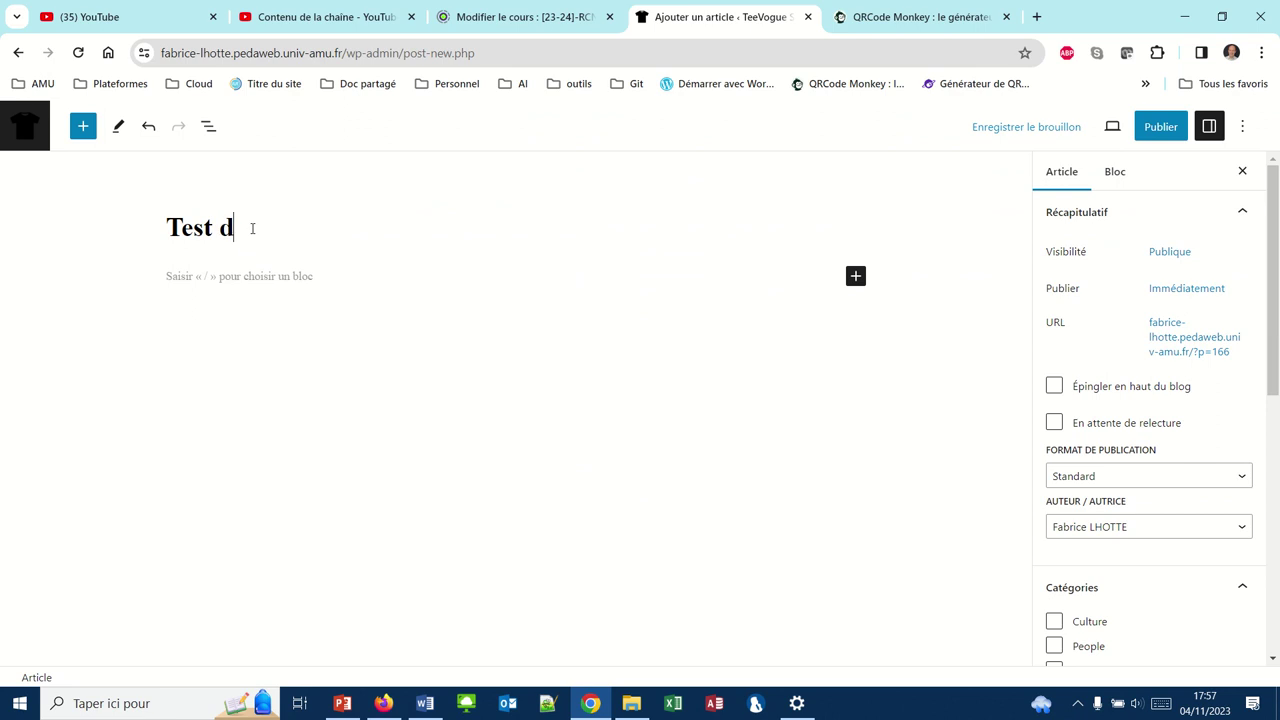
pyautogui.write('e updraft')
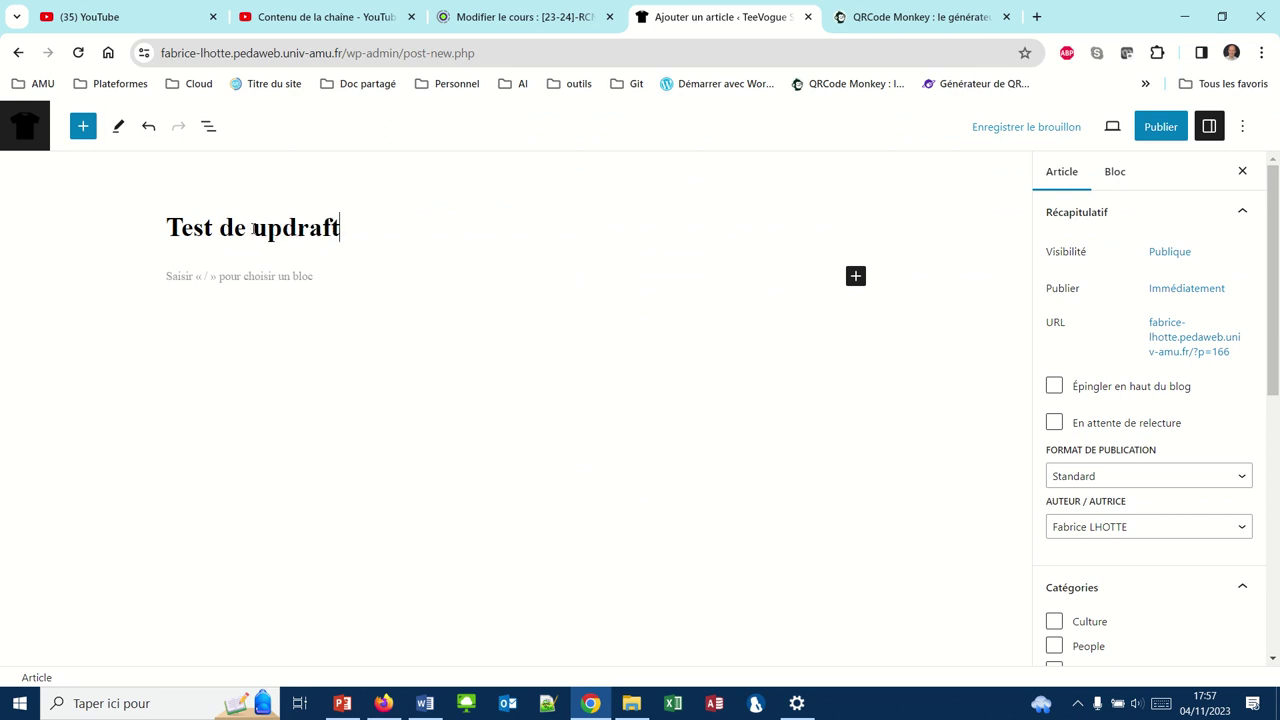
pyautogui.write(' plus')
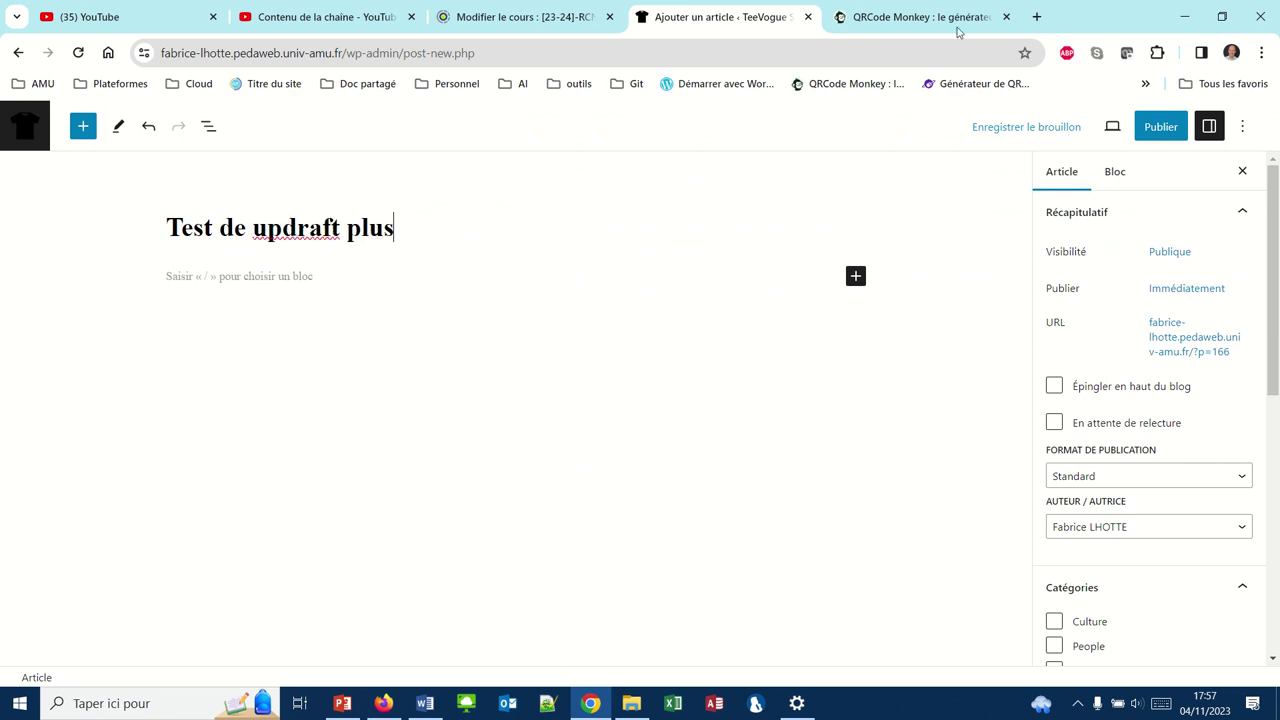
pyautogui.click(1160, 126)
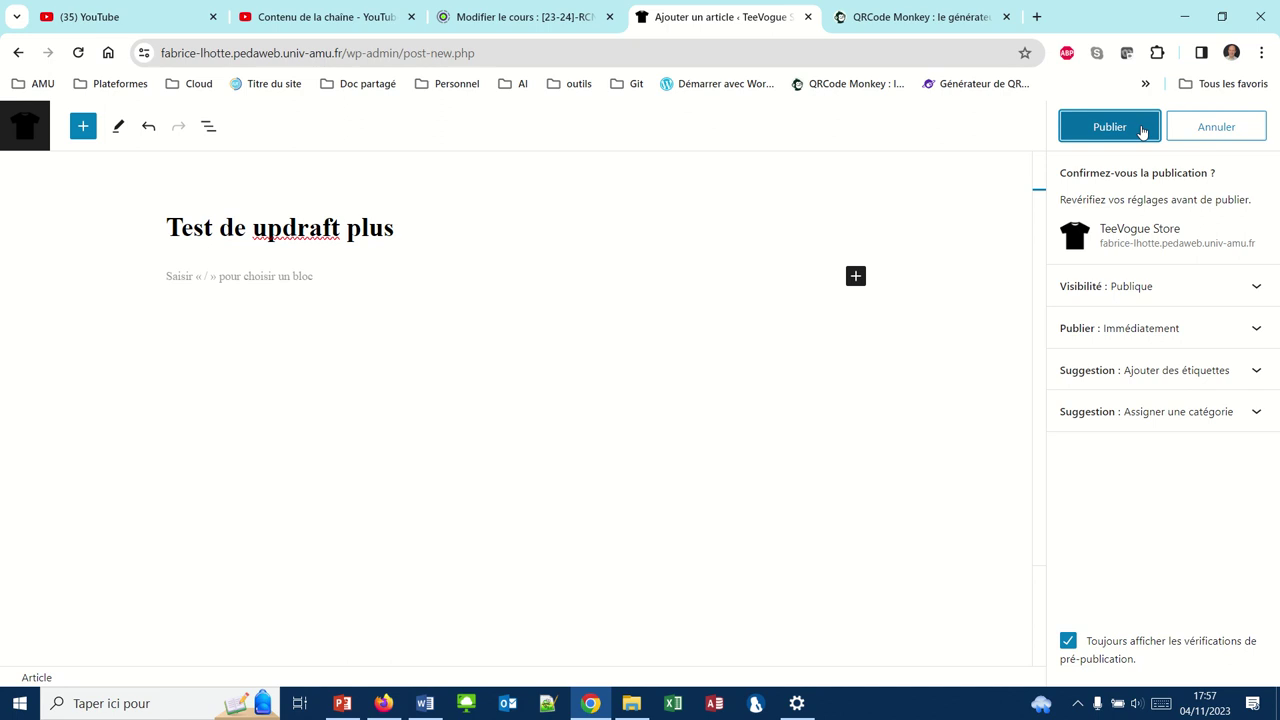
pyautogui.click(1131, 126)
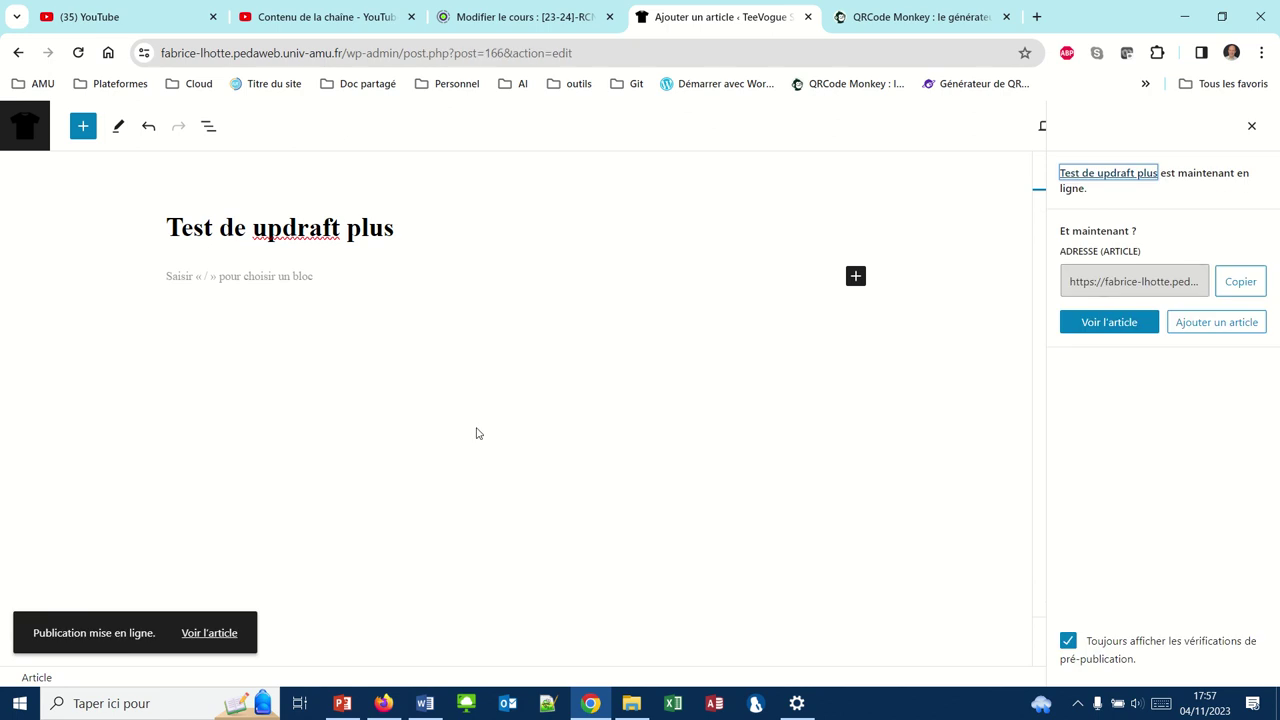
pyautogui.click(383, 706)
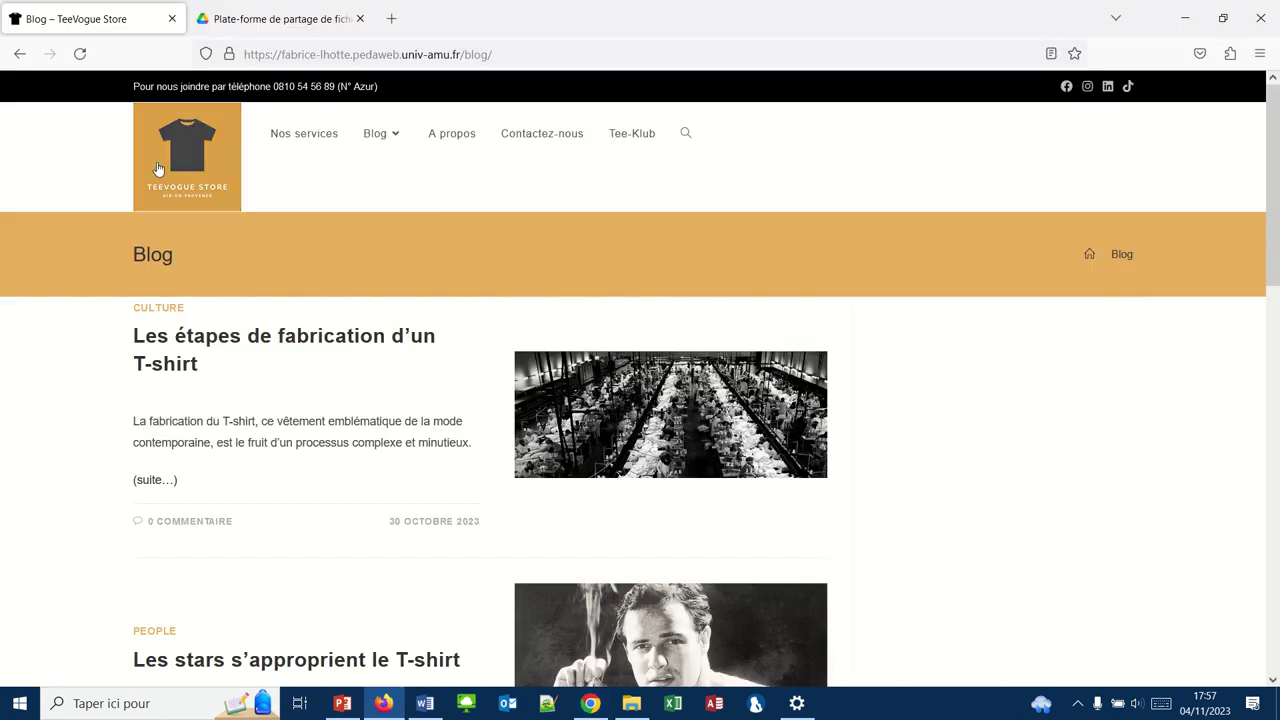
# Log in to the Aix-Marseille Université service with a username and password to reach the blog showing the test post
pyautogui.click(80, 54)
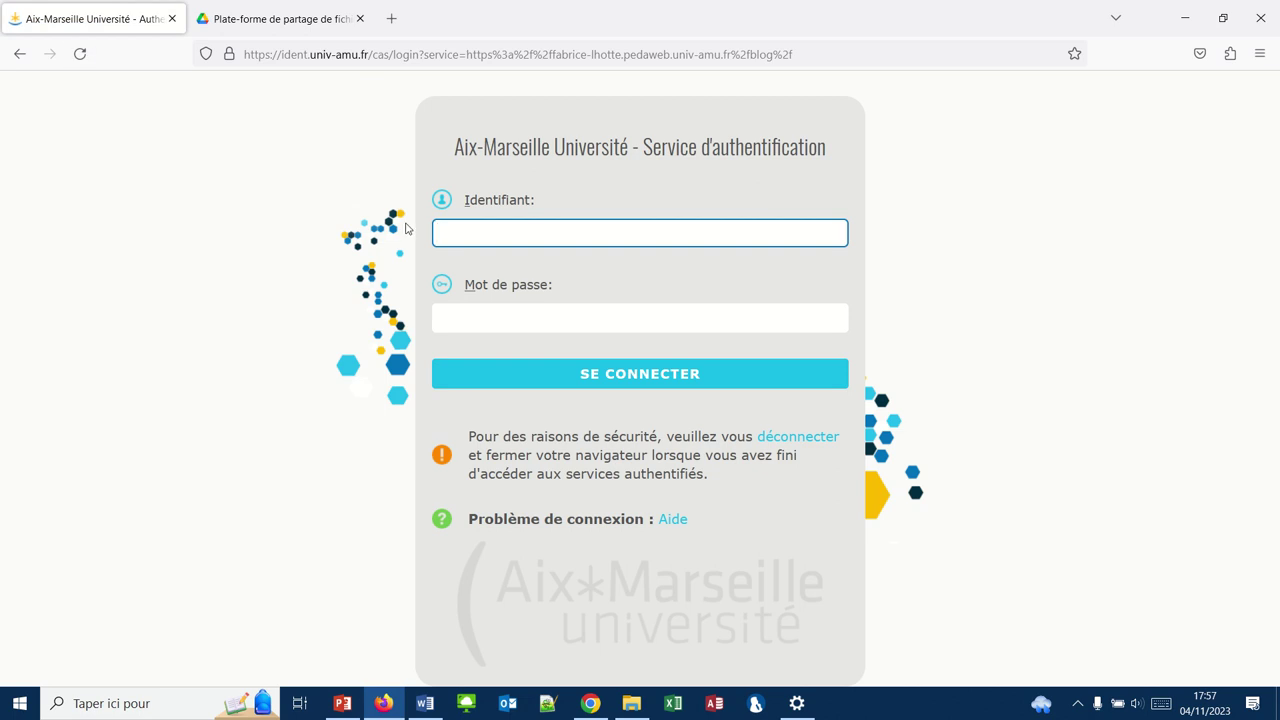
pyautogui.press('Tab')
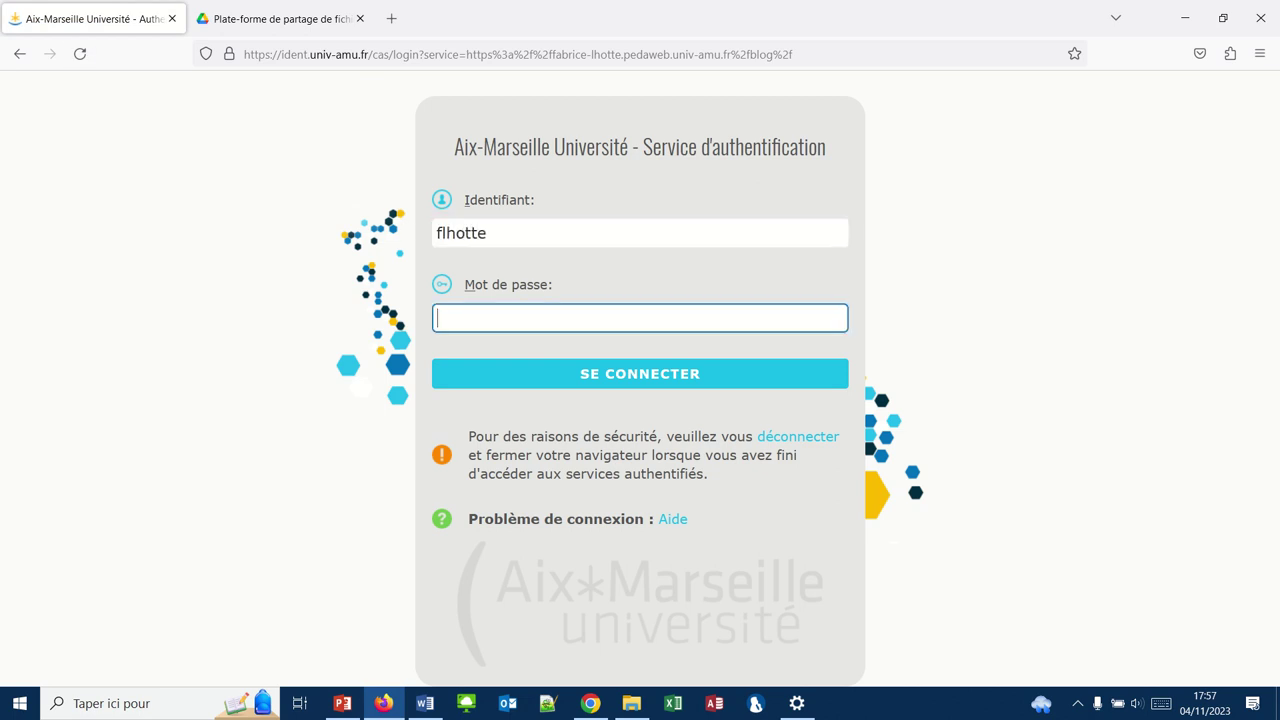
pyautogui.write('•••••••••••')
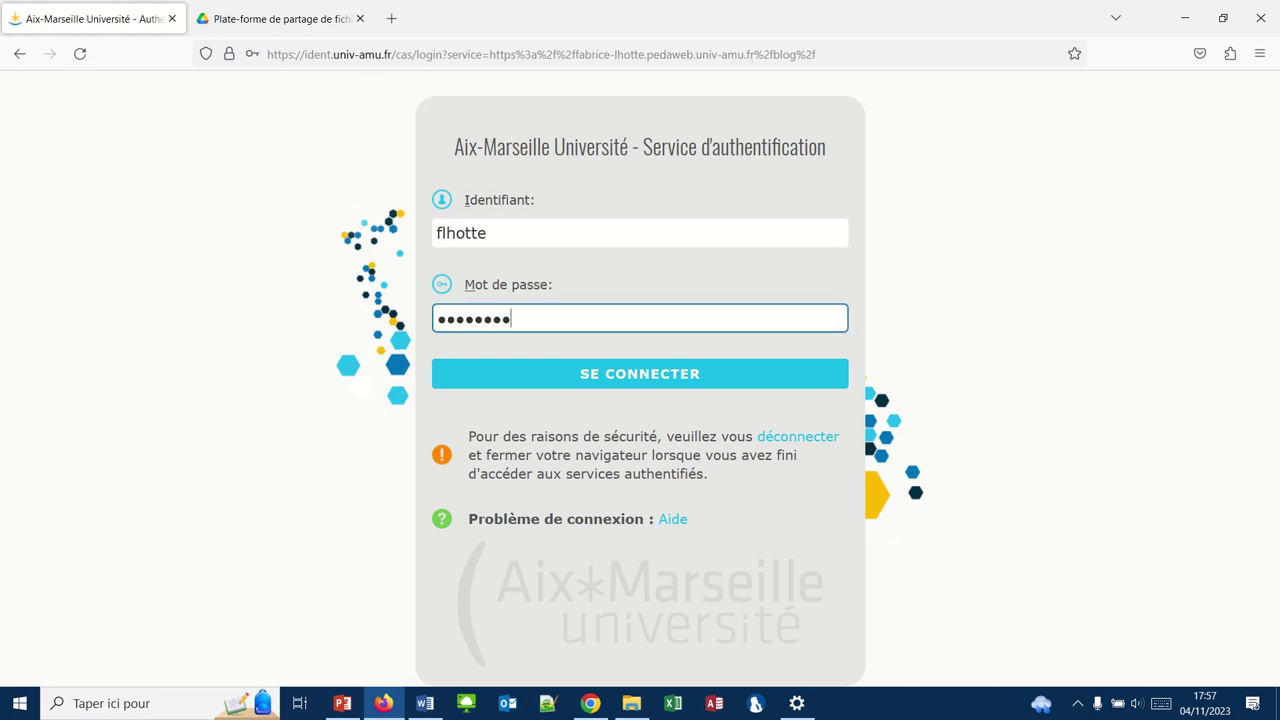
pyautogui.press('Return')
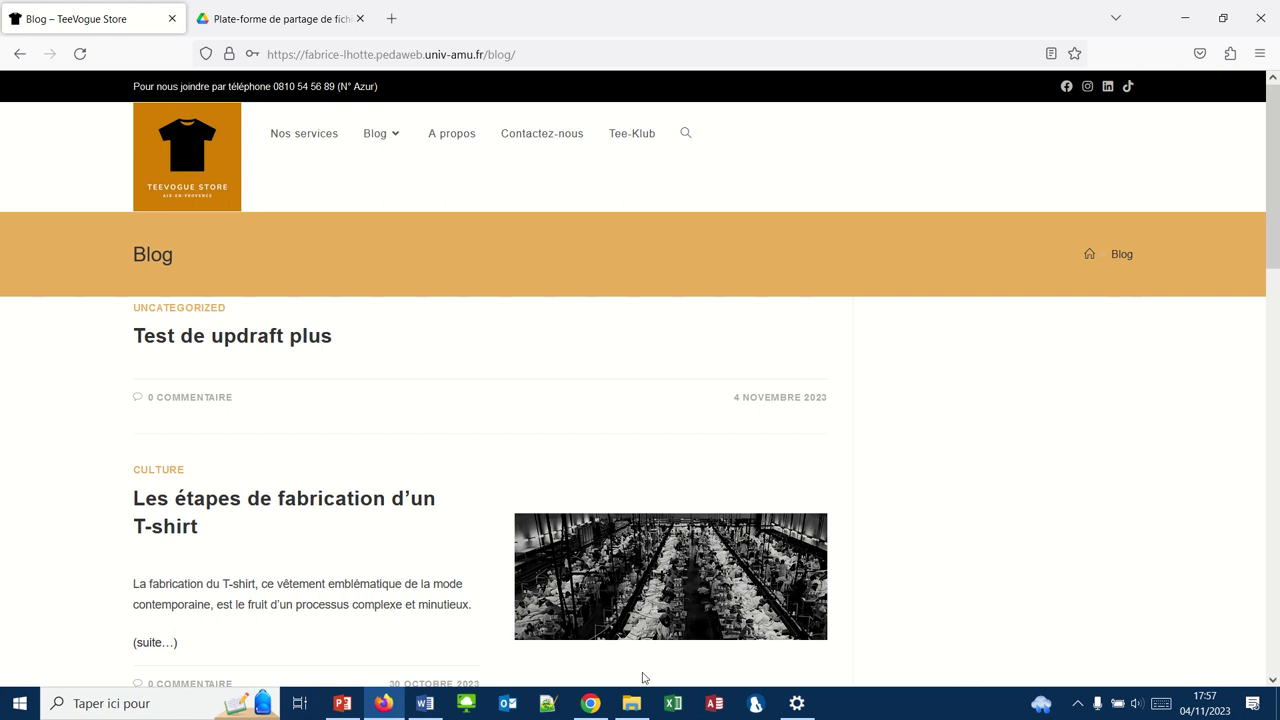
pyautogui.click(591, 704)
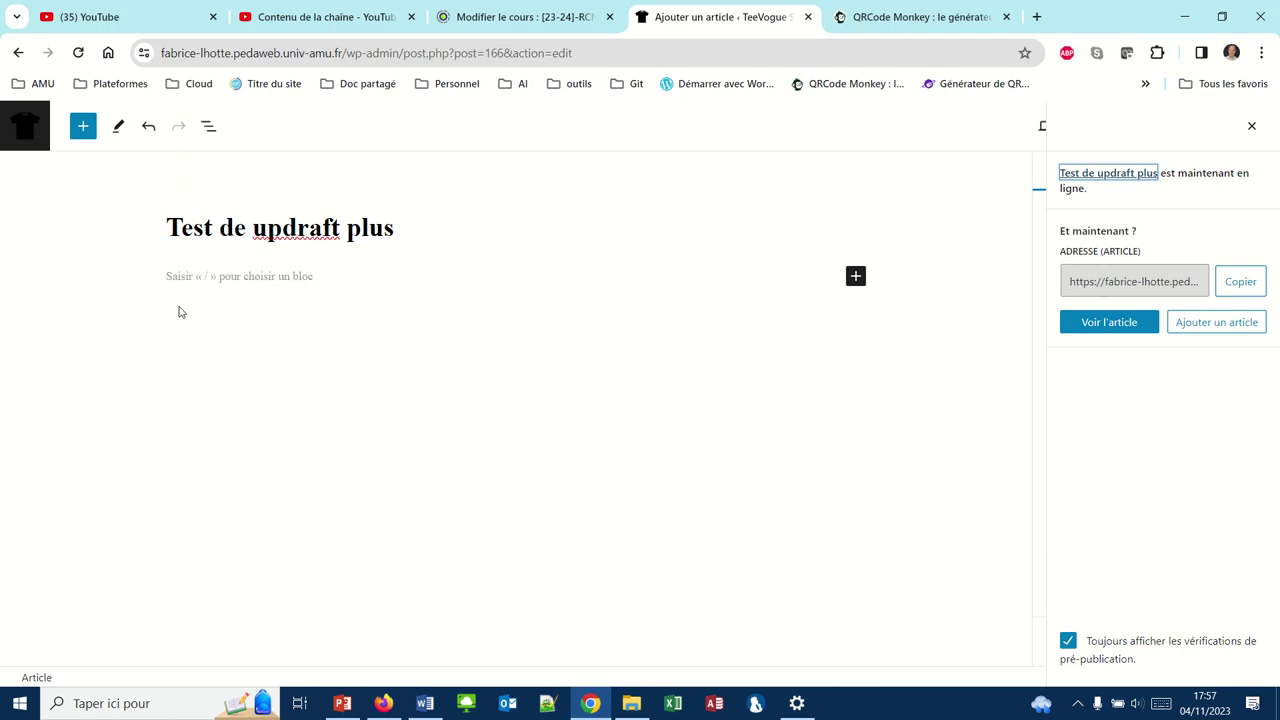
# Open the UpdraftPlus Backups settings page and scroll to the three existing backups, newest Nov 04, 2023 17:55
pyautogui.click(17, 125)
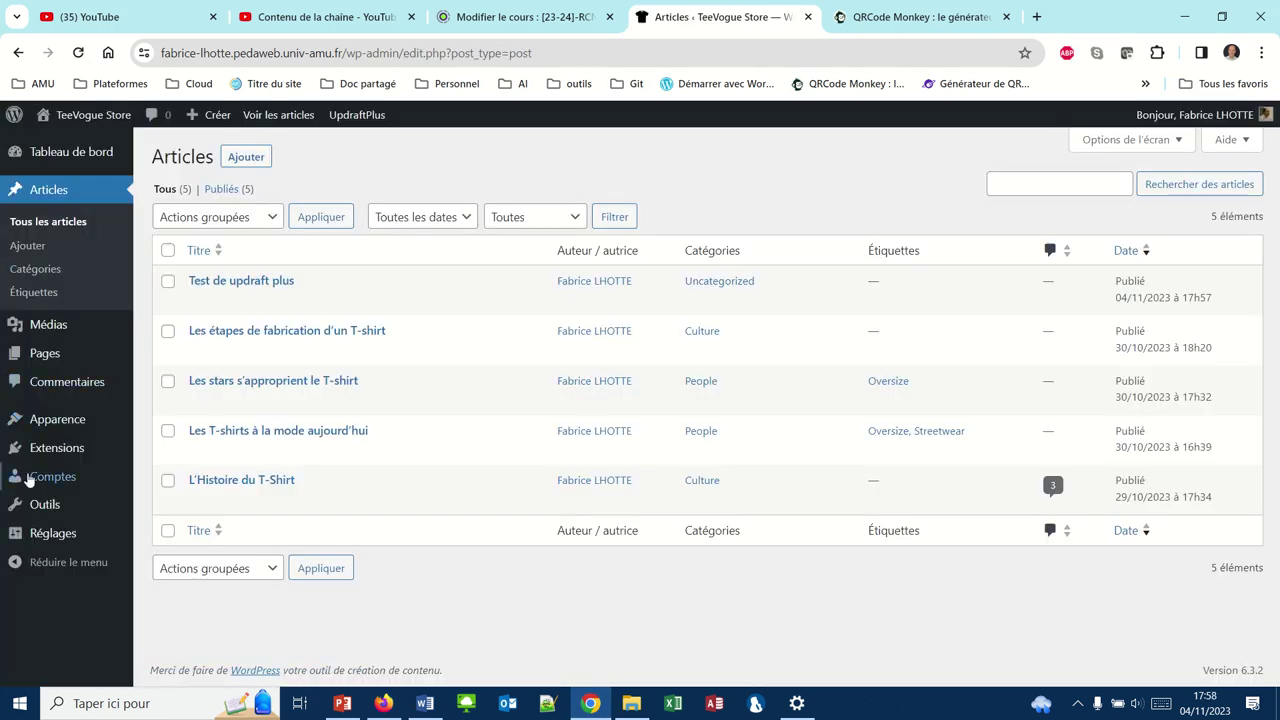
pyautogui.moveTo(30, 480)
pyautogui.moveTo(40, 537)
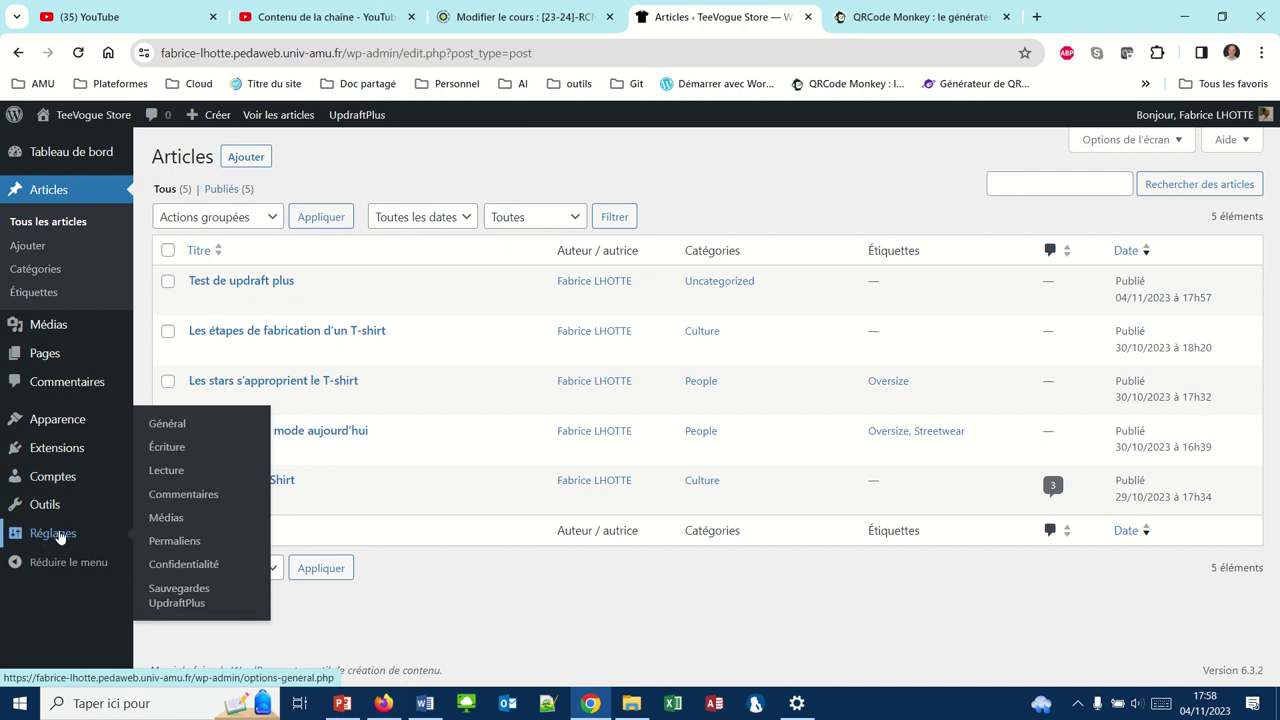
pyautogui.click(161, 600)
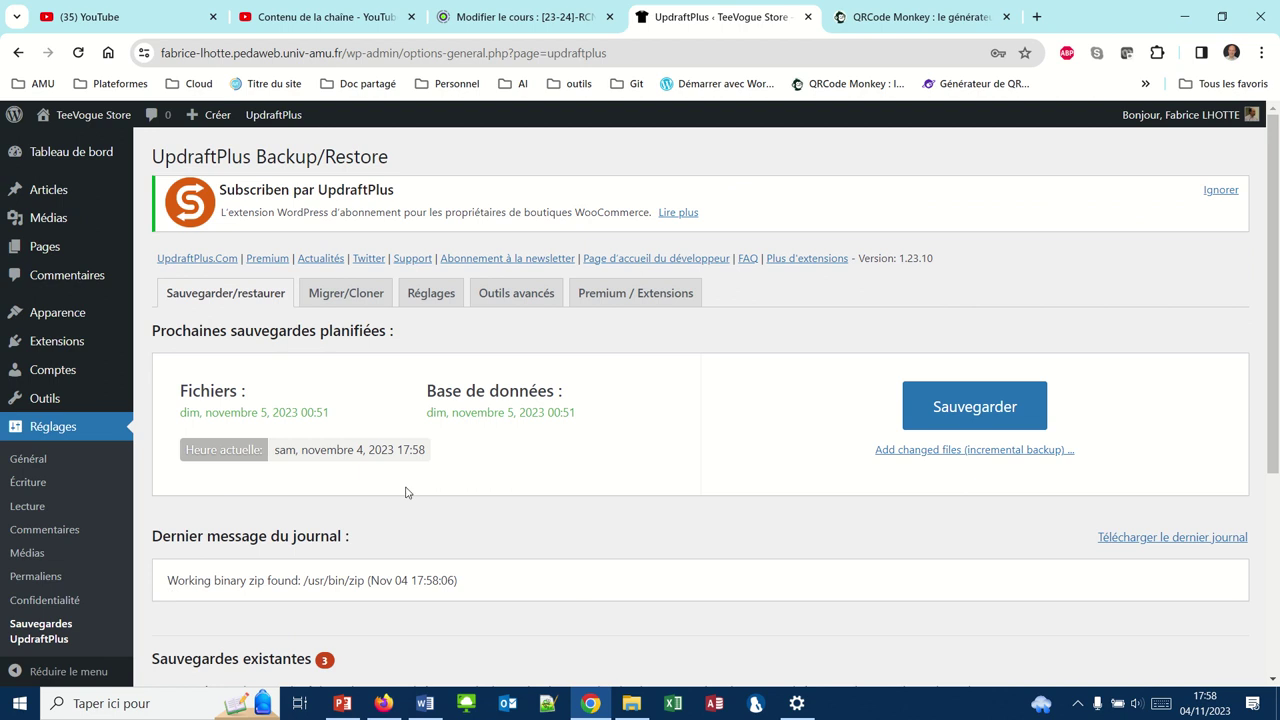
pyautogui.scroll(-2, 452, 542)
pyautogui.scroll(-1, 448, 540)
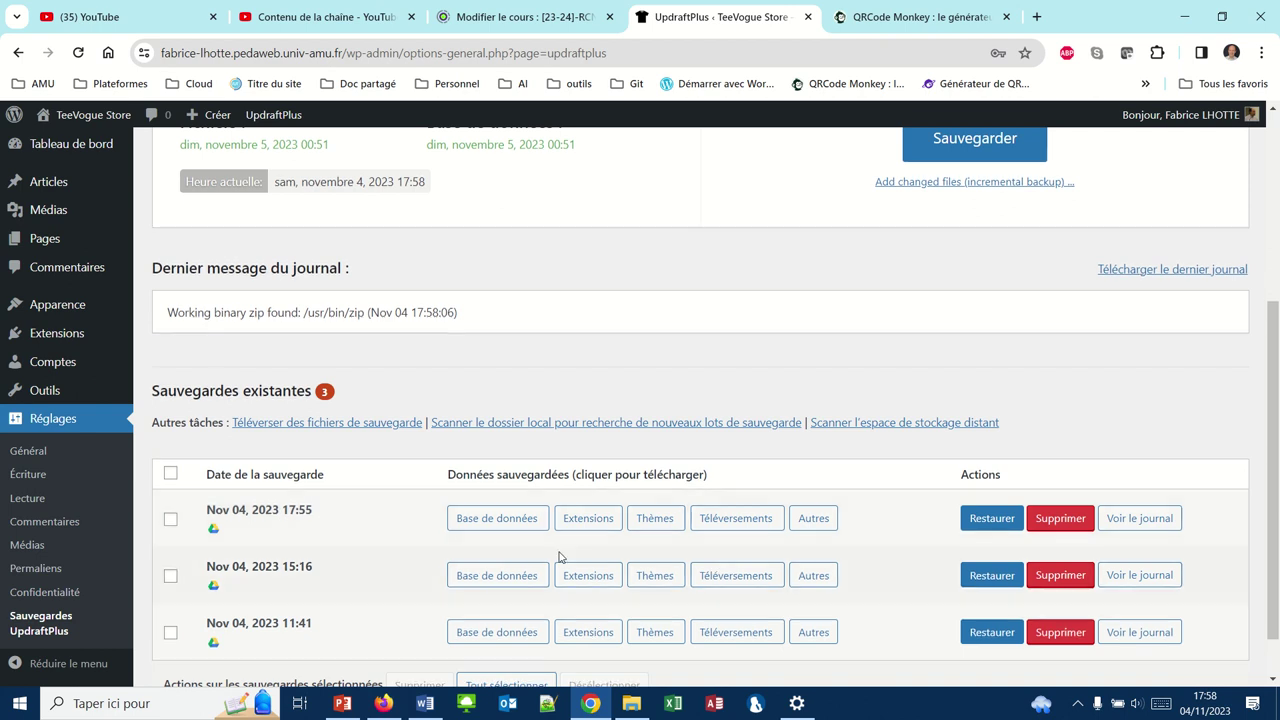
# Restore the 17:55 backup with Extensions, Thèmes, Téléversements, Autres and Base de données selected
pyautogui.click(980, 529)
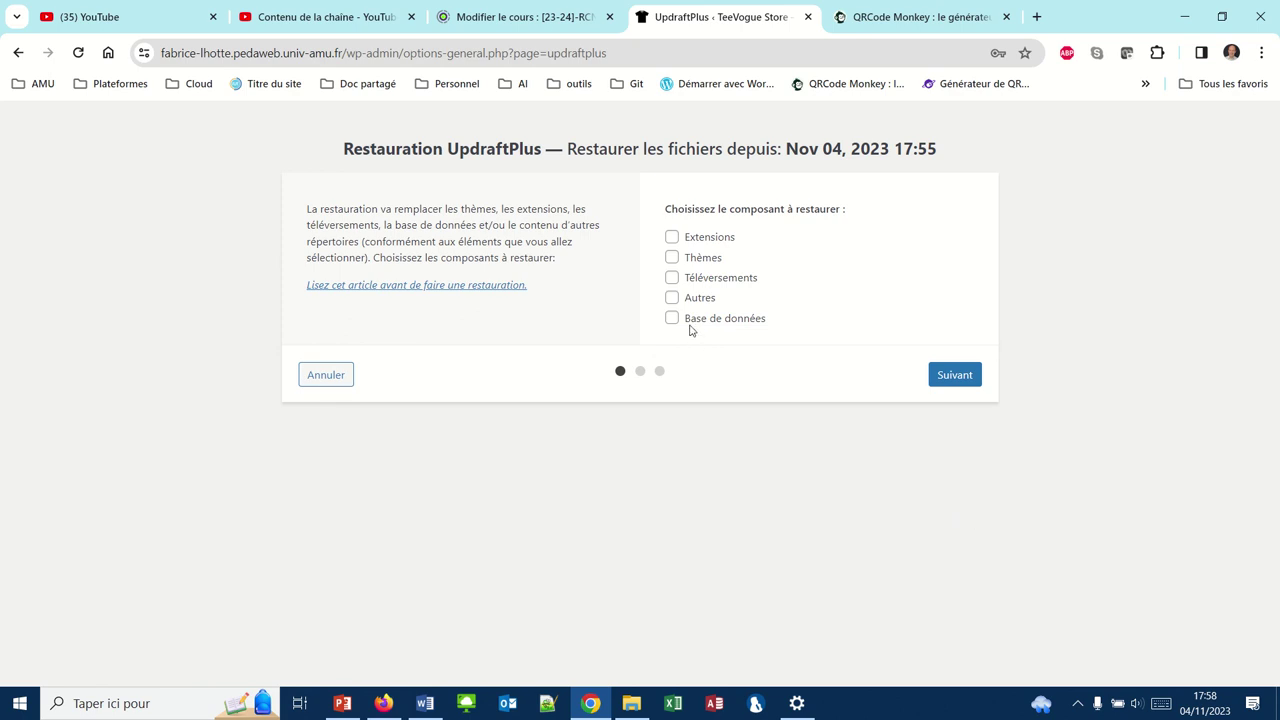
pyautogui.click(673, 240)
pyautogui.click(673, 259)
pyautogui.click(672, 279)
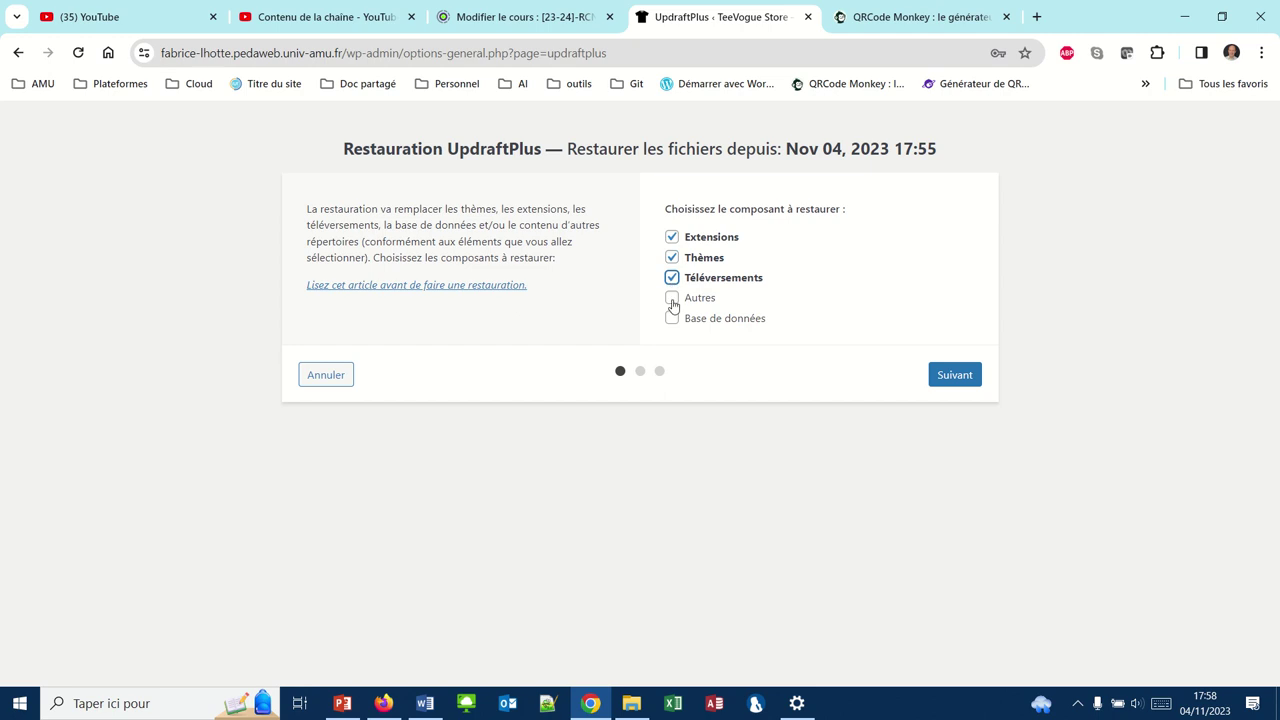
pyautogui.click(672, 298)
pyautogui.click(672, 319)
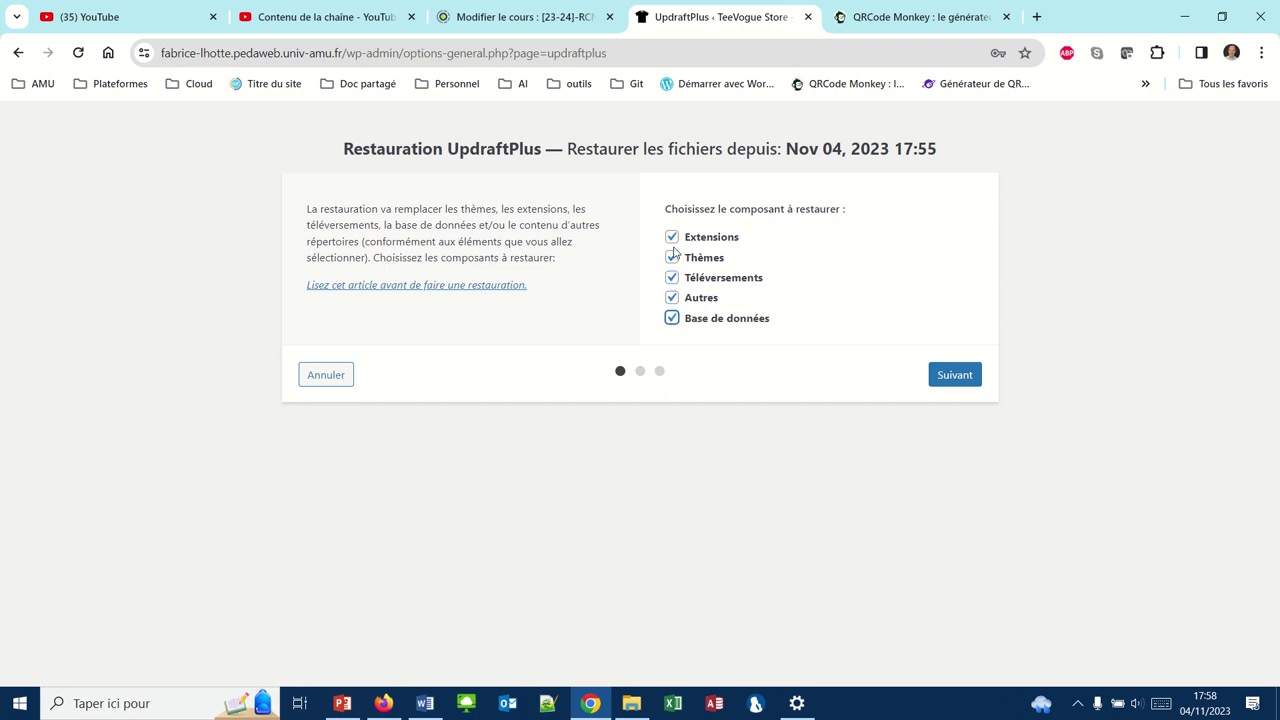
pyautogui.click(952, 376)
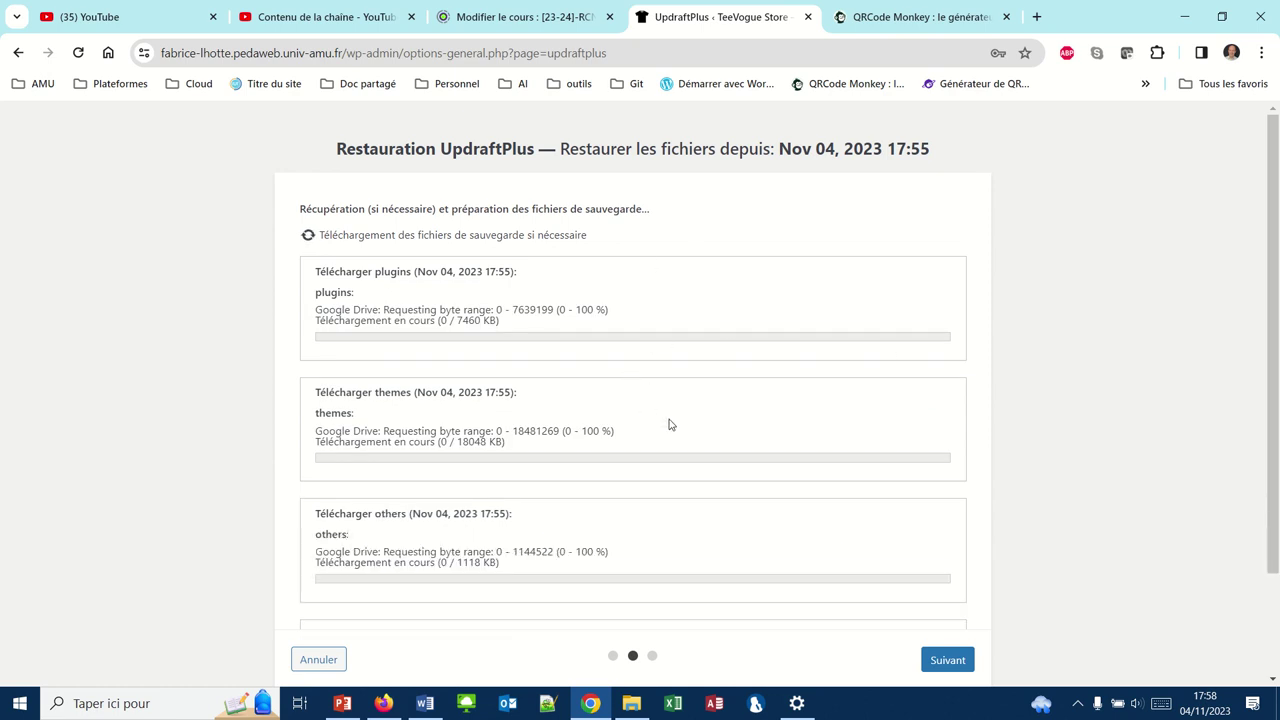
# Review the downloaded and prepared backup files and launch the restore
pyautogui.scroll(-2, 668, 423)
pyautogui.scroll(2, 668, 423)
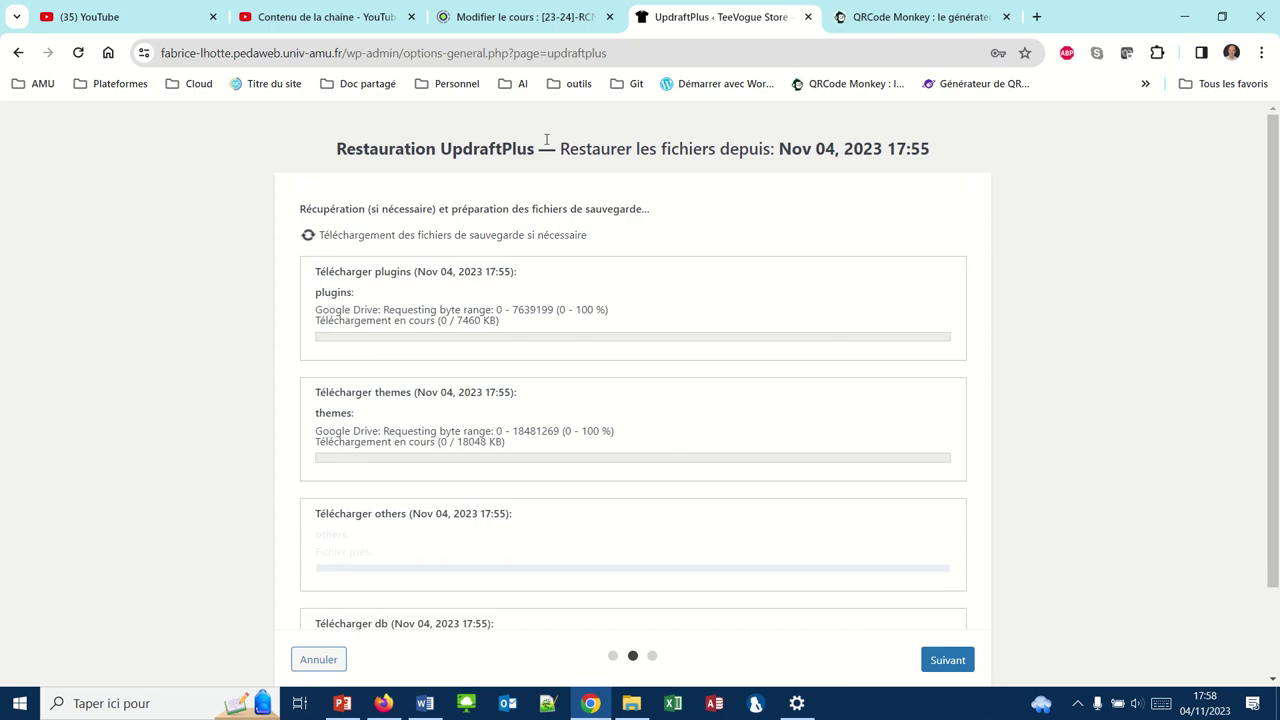
pyautogui.moveTo(550, 6)
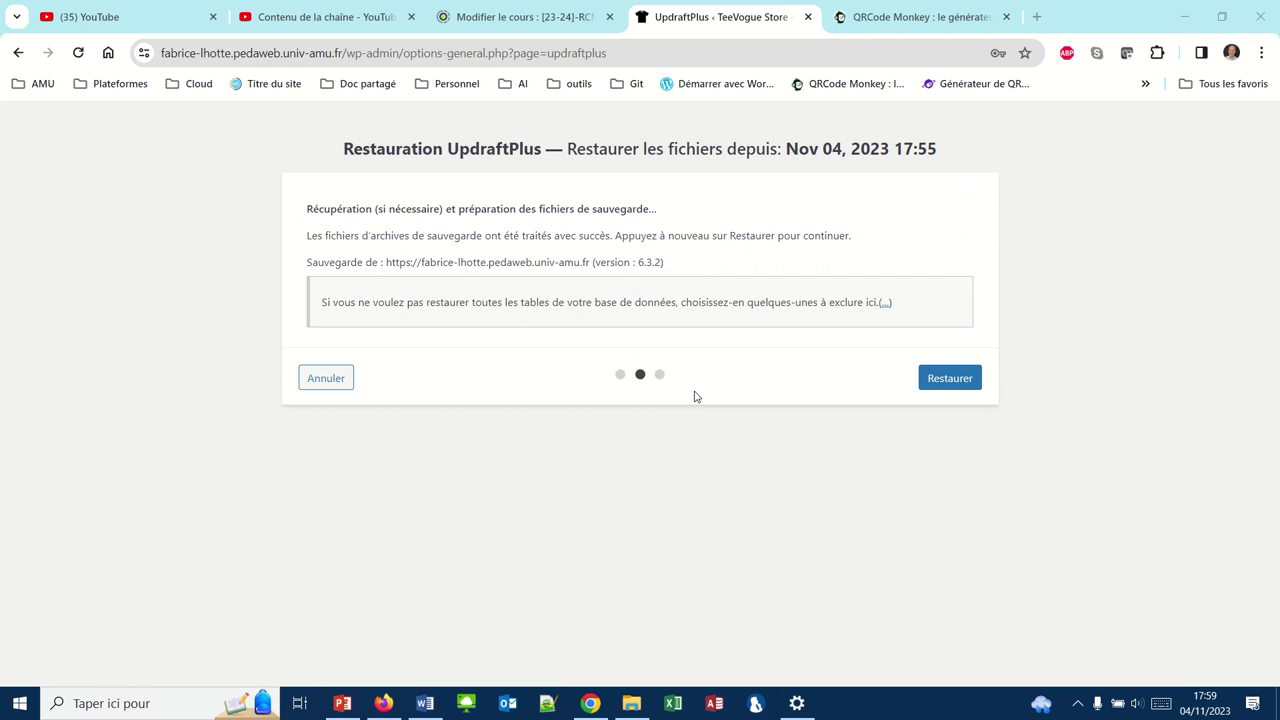
pyautogui.click(930, 384)
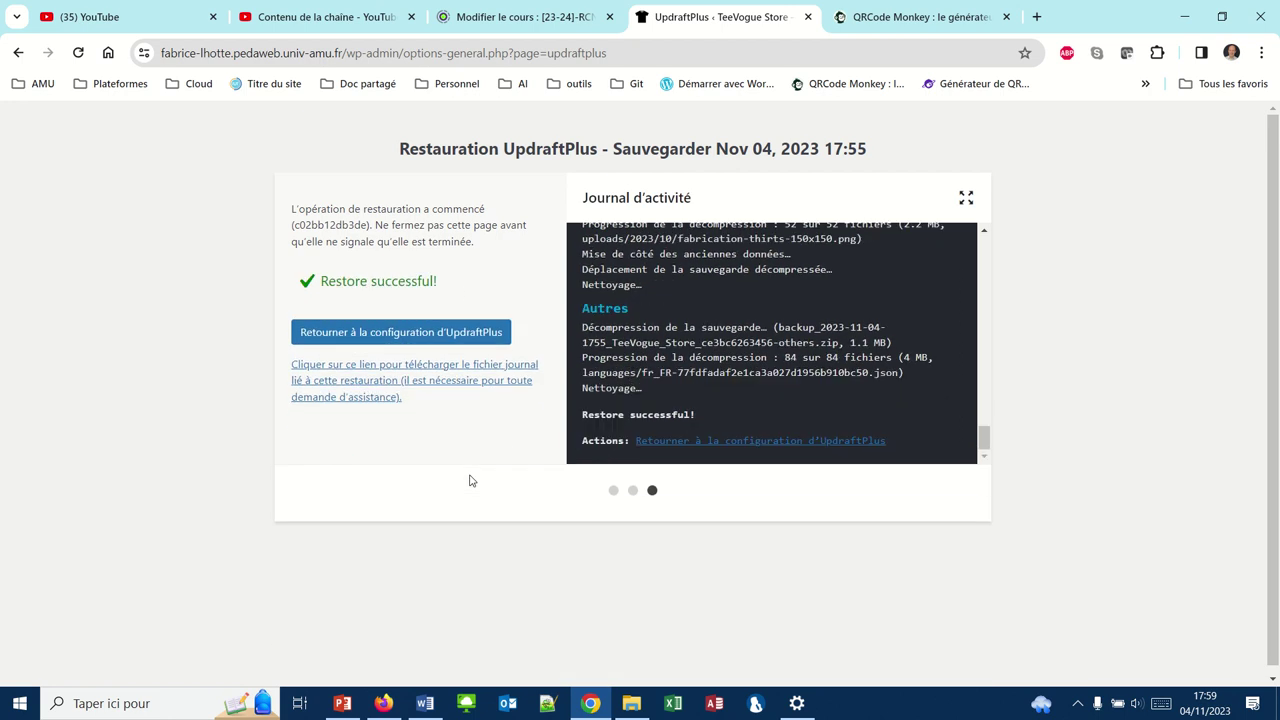
# Return to the UpdraftPlus configuration after 'Restore successful!' and open the Articles list
pyautogui.click(391, 335)
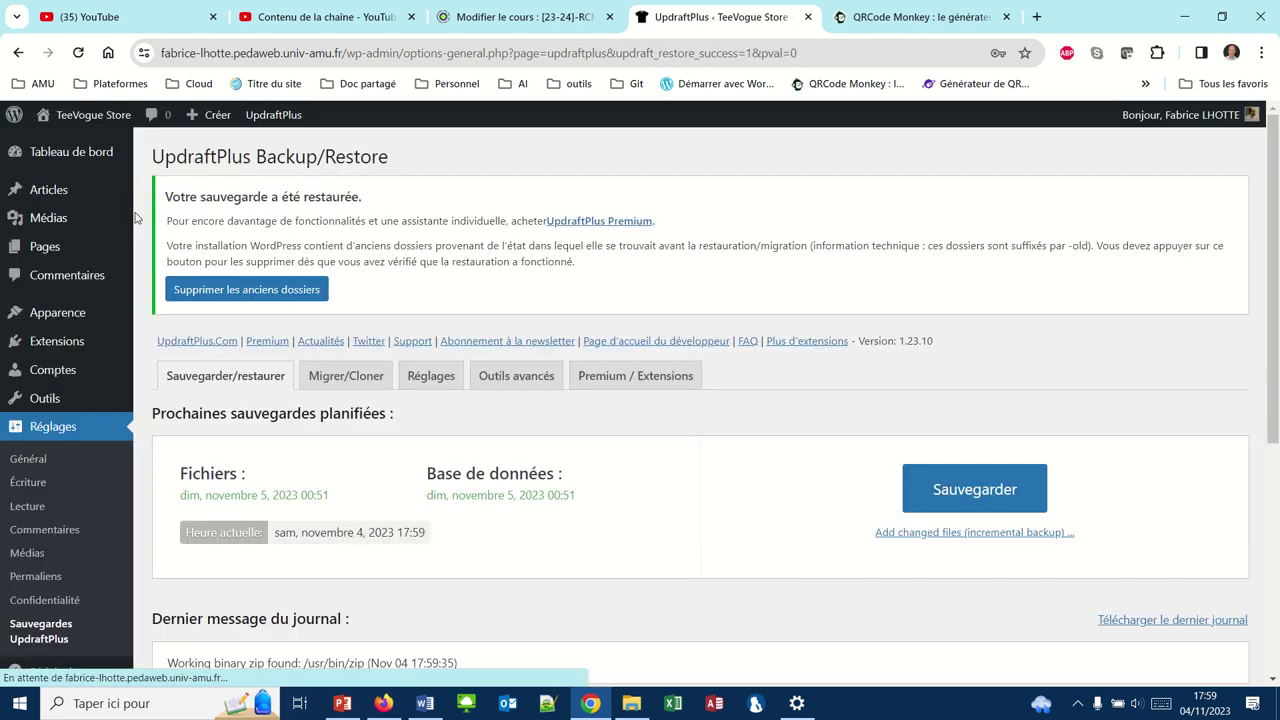
pyautogui.click(68, 191)
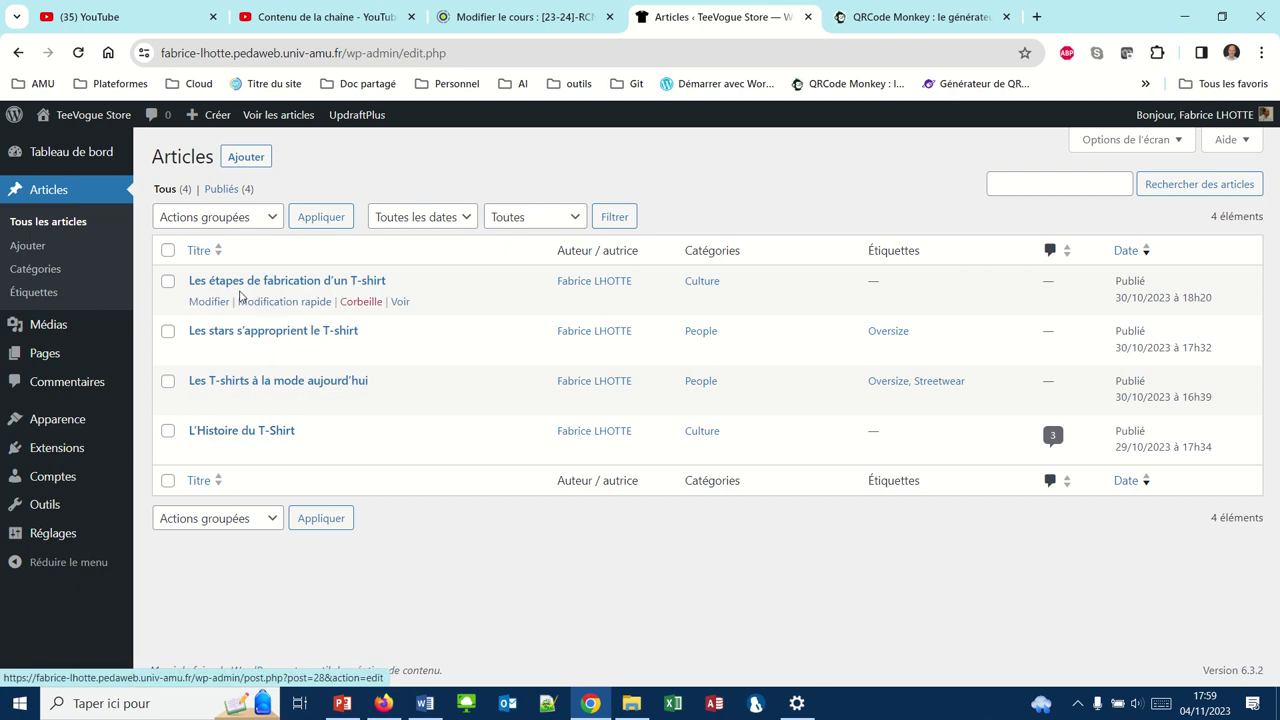
# Reload the public TeeVogue blog to confirm the test post is gone, then return to the admin Articles list
pyautogui.click(383, 703)
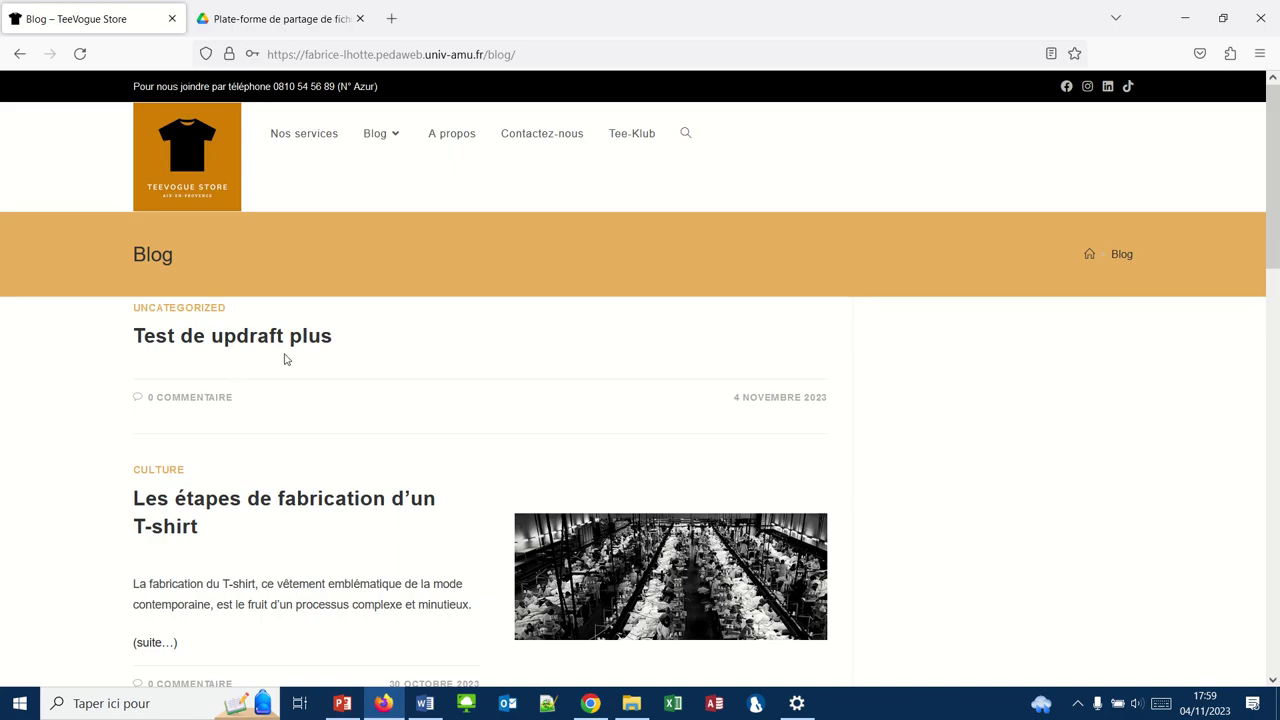
pyautogui.click(80, 54)
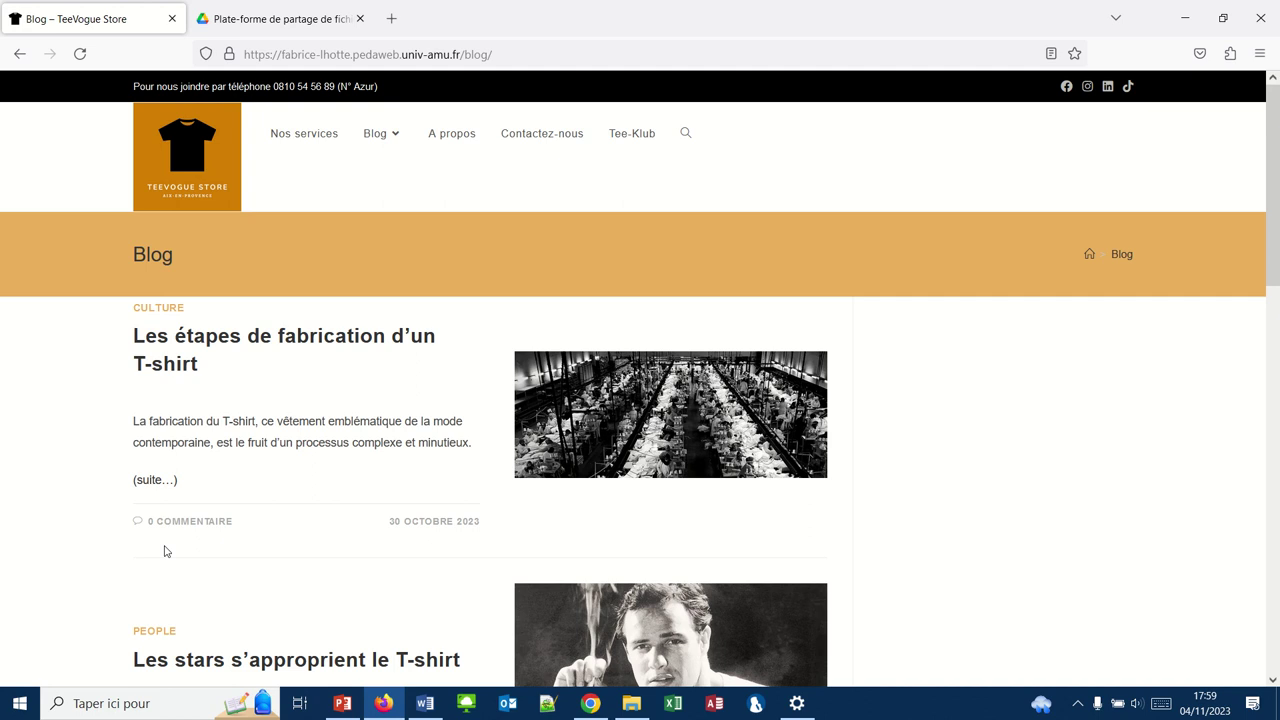
pyautogui.moveTo(377, 704)
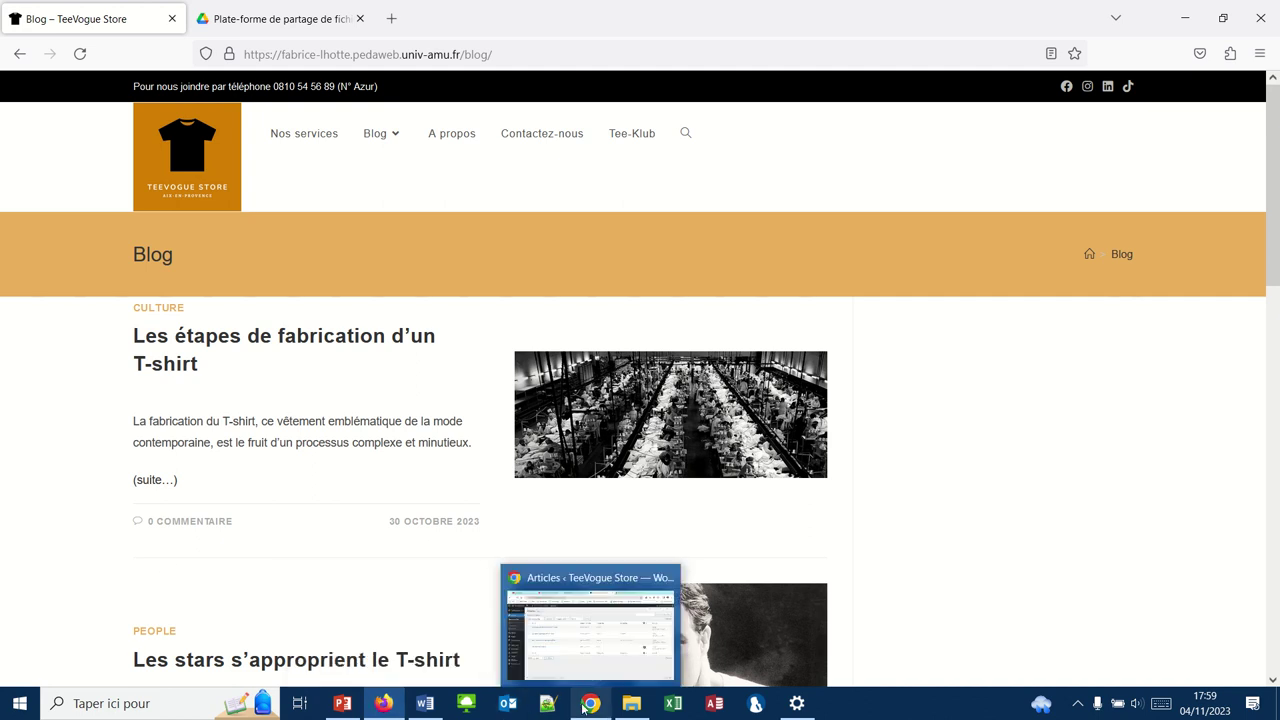
pyautogui.click(519, 654)
# Open Sauvegardes UpdraftPlus from the Réglages menu to reach the Backup/Restore page
pyautogui.moveTo(272, 290)
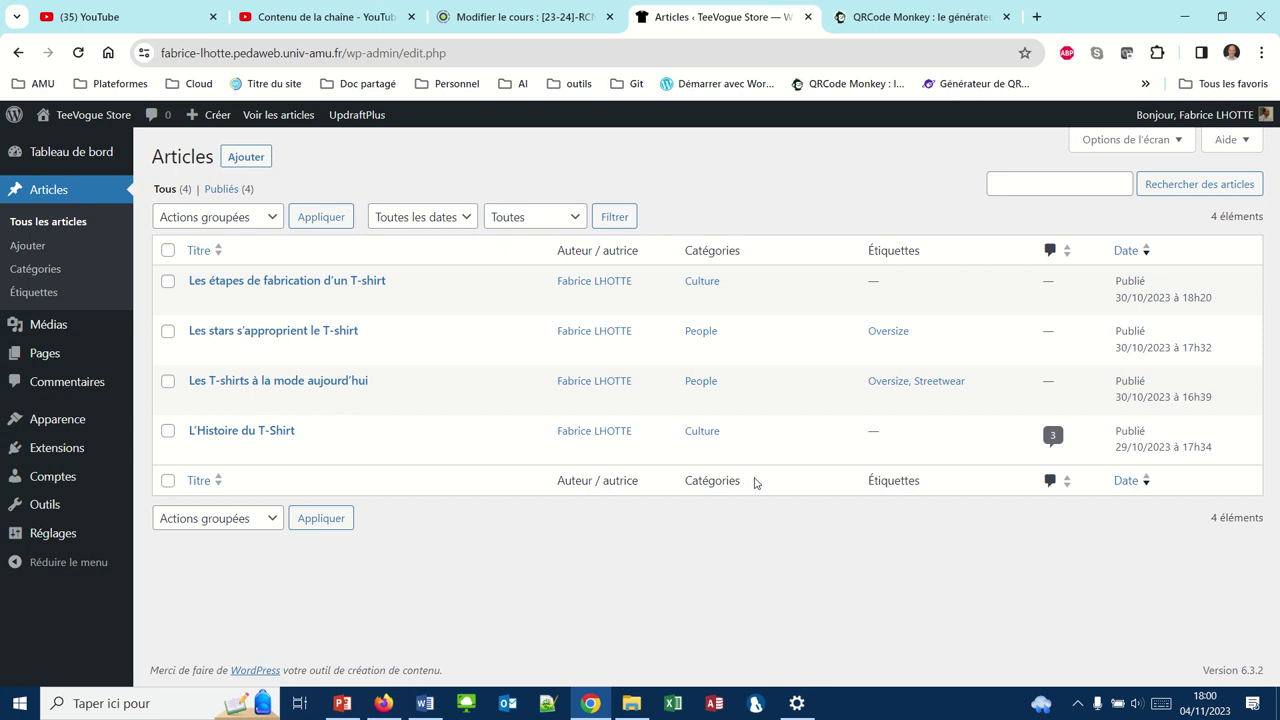
pyautogui.moveTo(745, 467)
pyautogui.moveTo(76, 536)
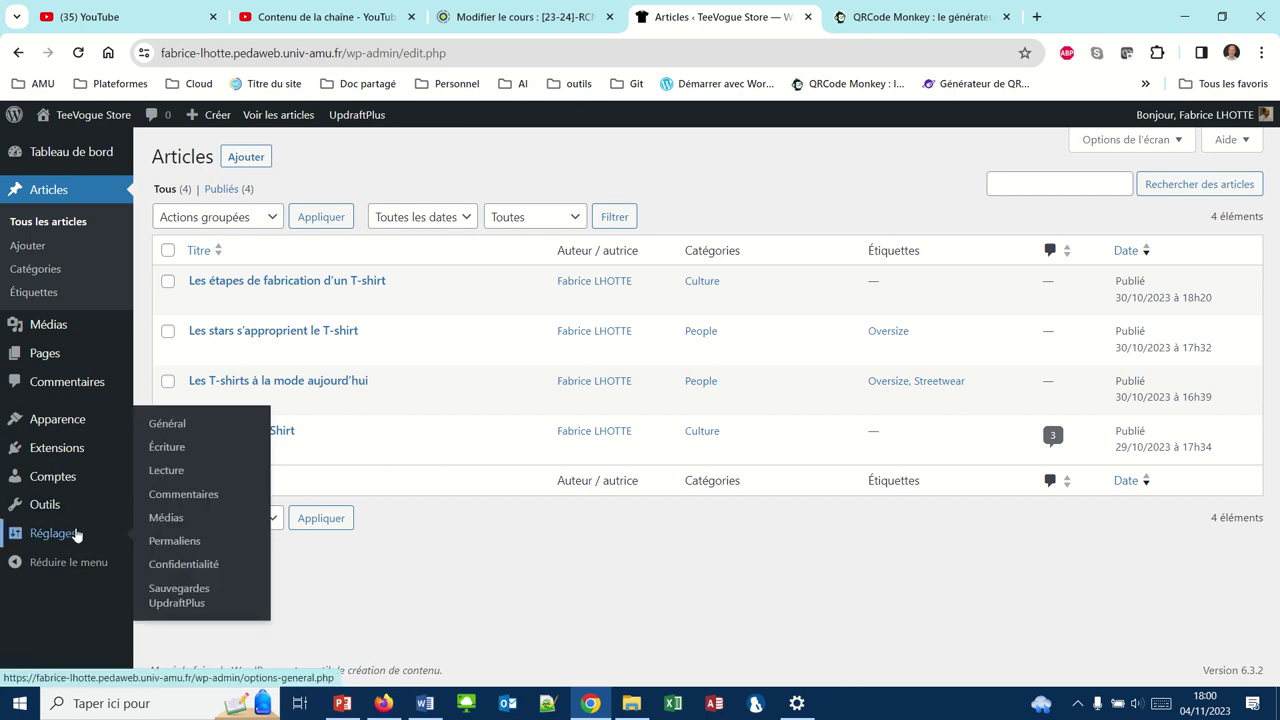
pyautogui.click(165, 594)
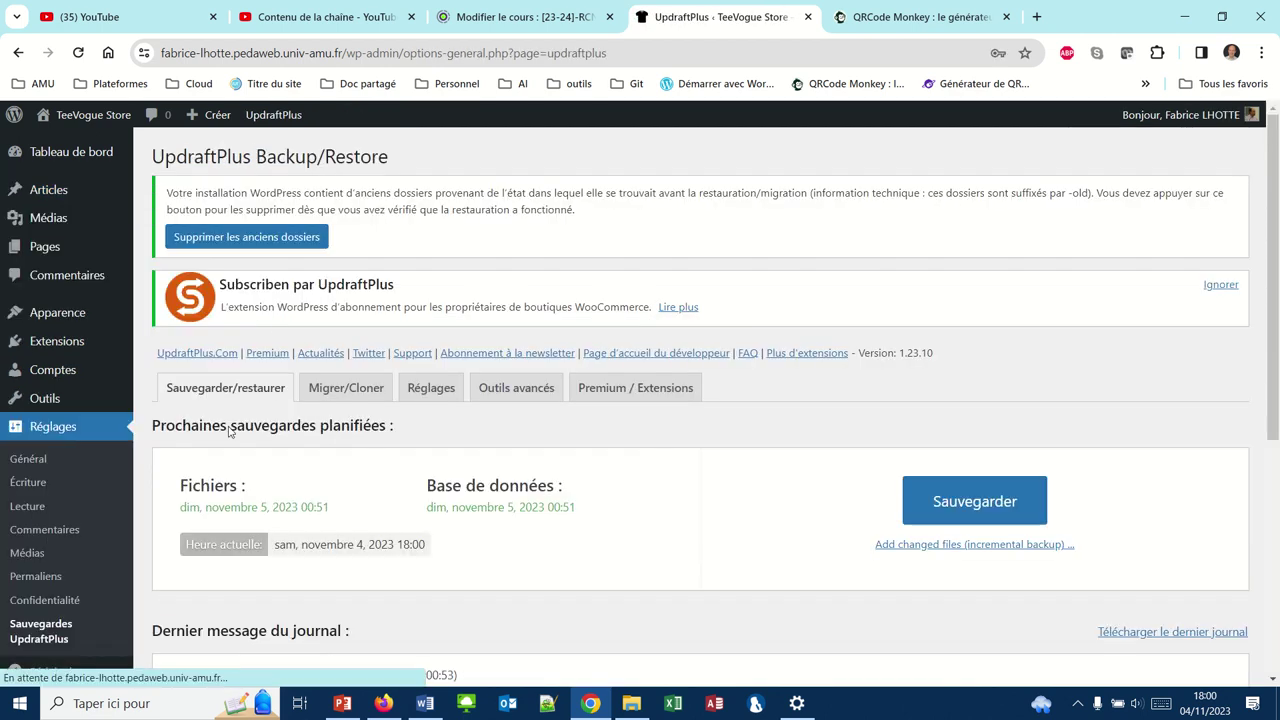
# In UpdraftPlus settings, deselect Google Drive as remote storage and save the changes
pyautogui.click(431, 388)
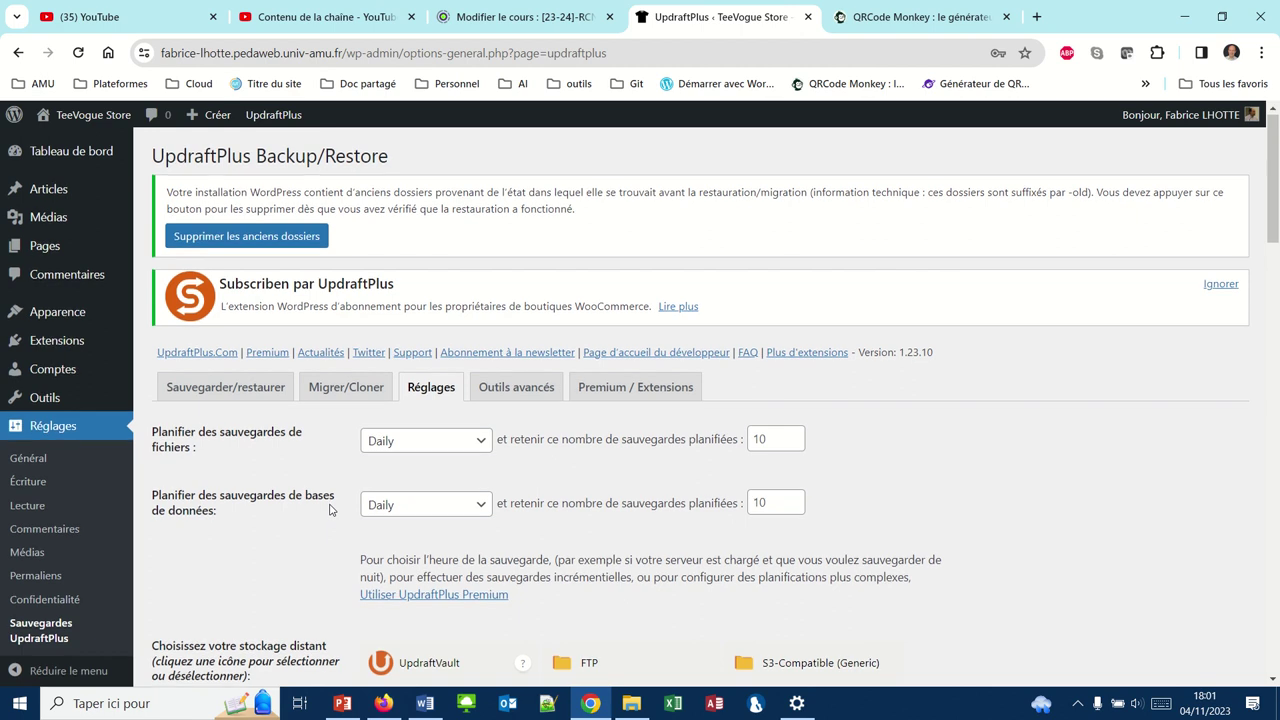
pyautogui.scroll(-1, 330, 510)
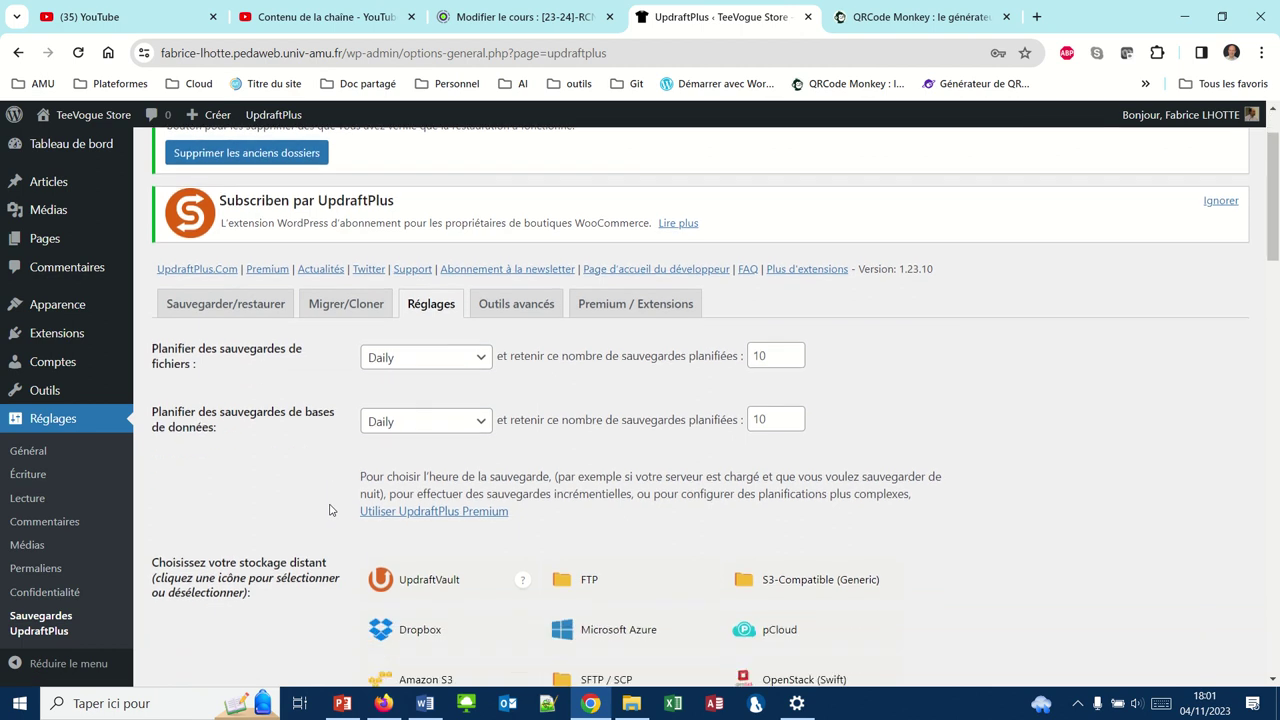
pyautogui.scroll(-1, 330, 510)
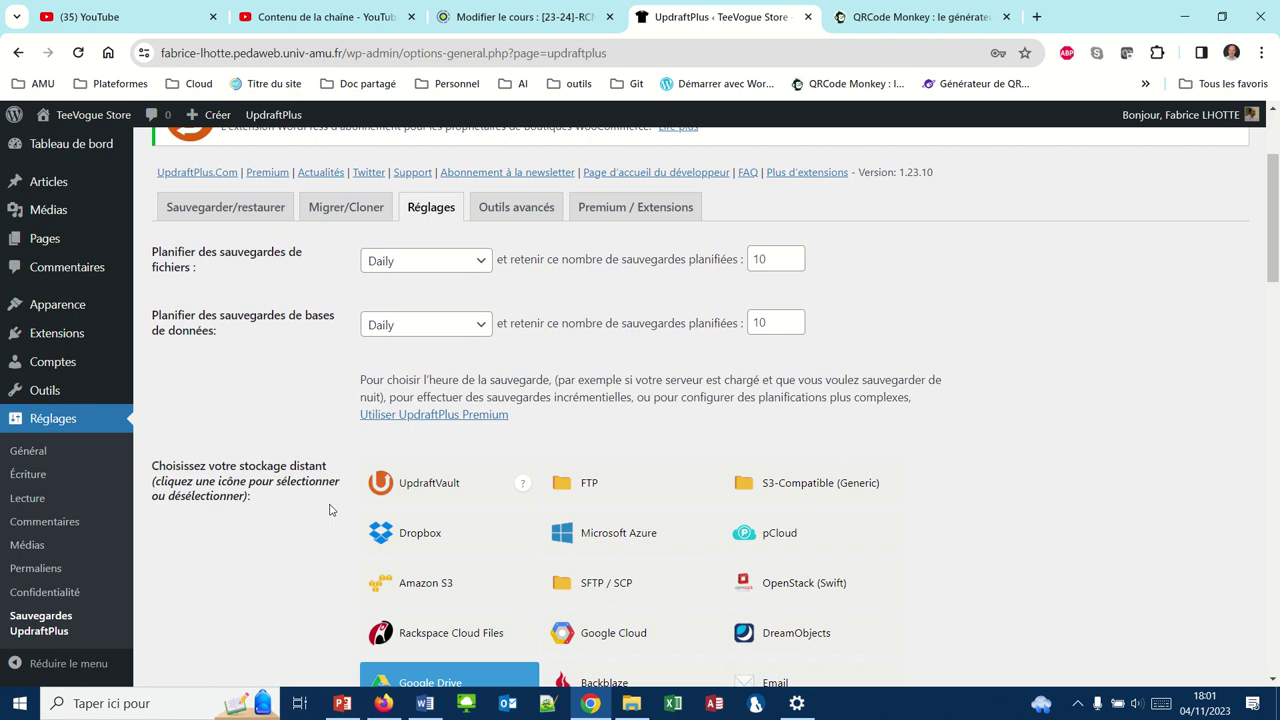
pyautogui.scroll(-1, 330, 510)
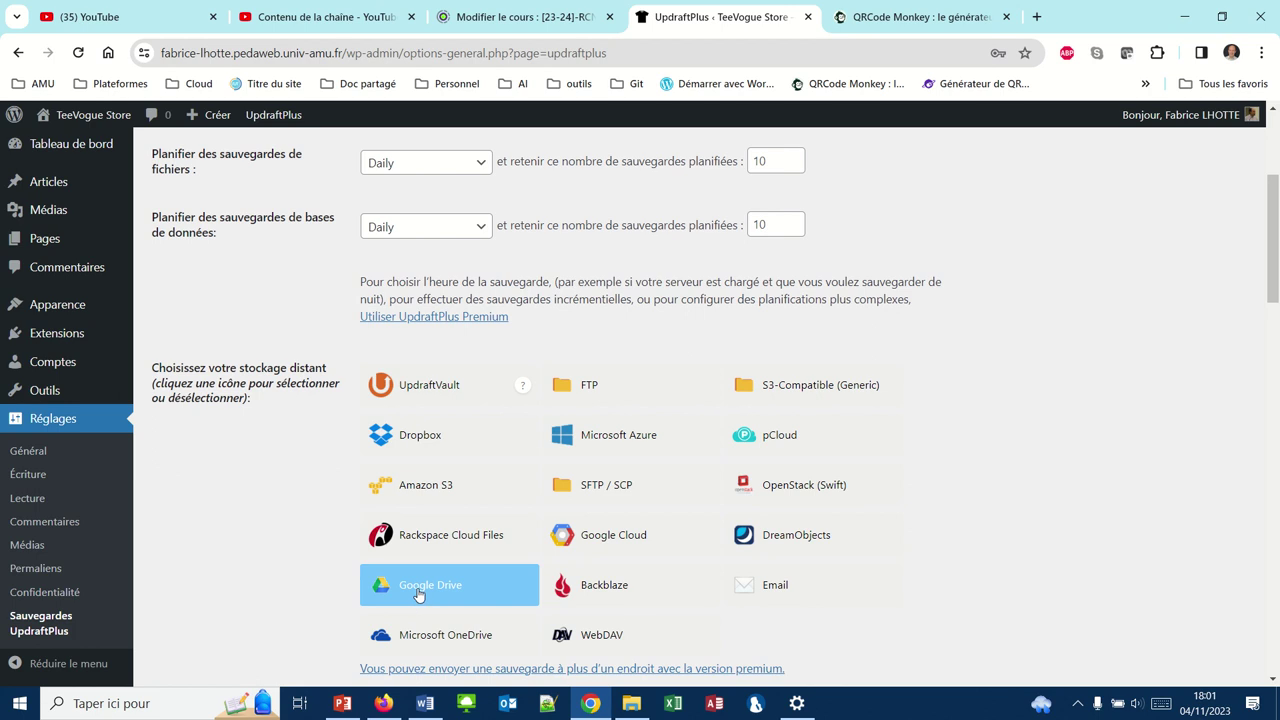
pyautogui.click(418, 594)
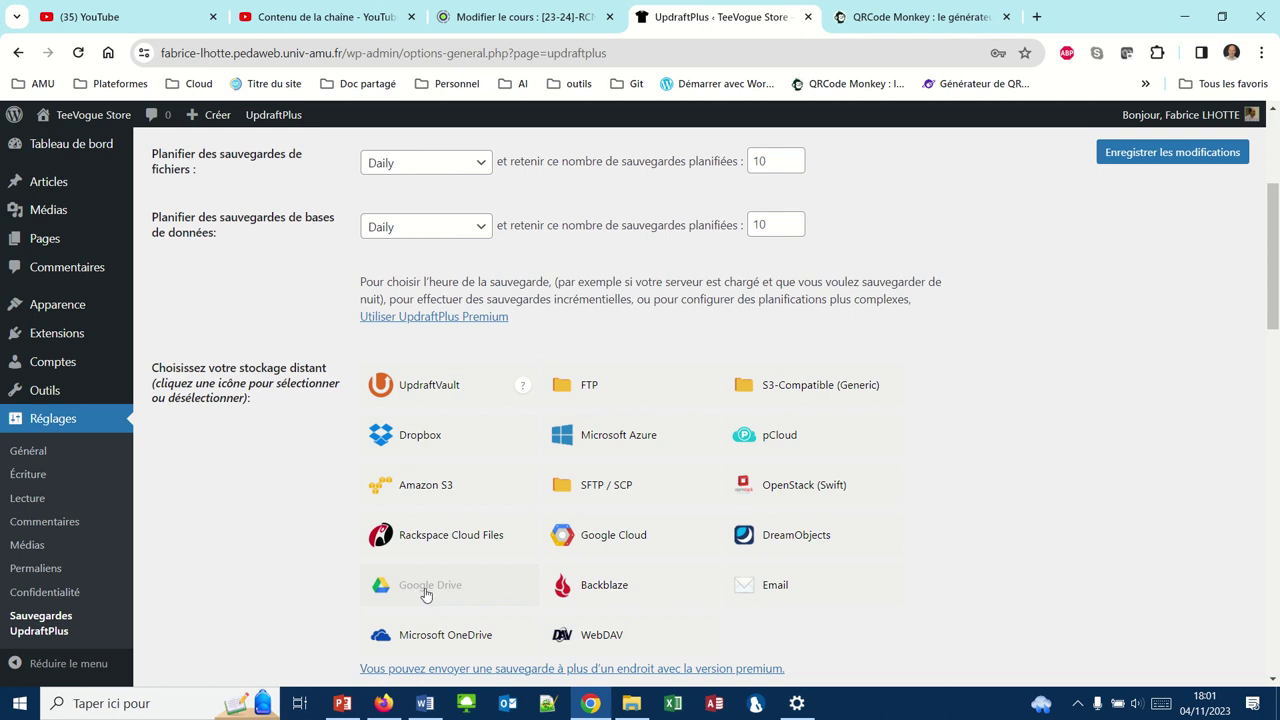
pyautogui.click(1177, 160)
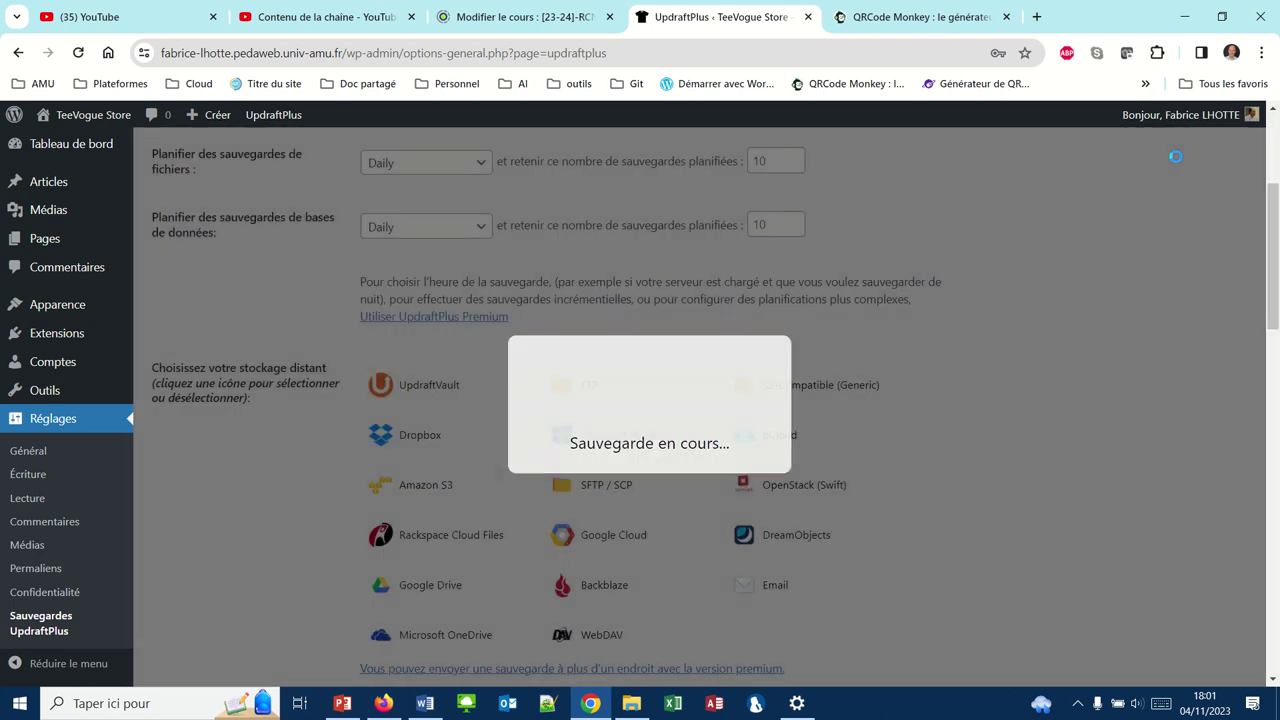
# Toggle Google Drive storage on and off again, leaving it deselected, and bring up the Firefox blog window
pyautogui.scroll(-5, 806, 419)
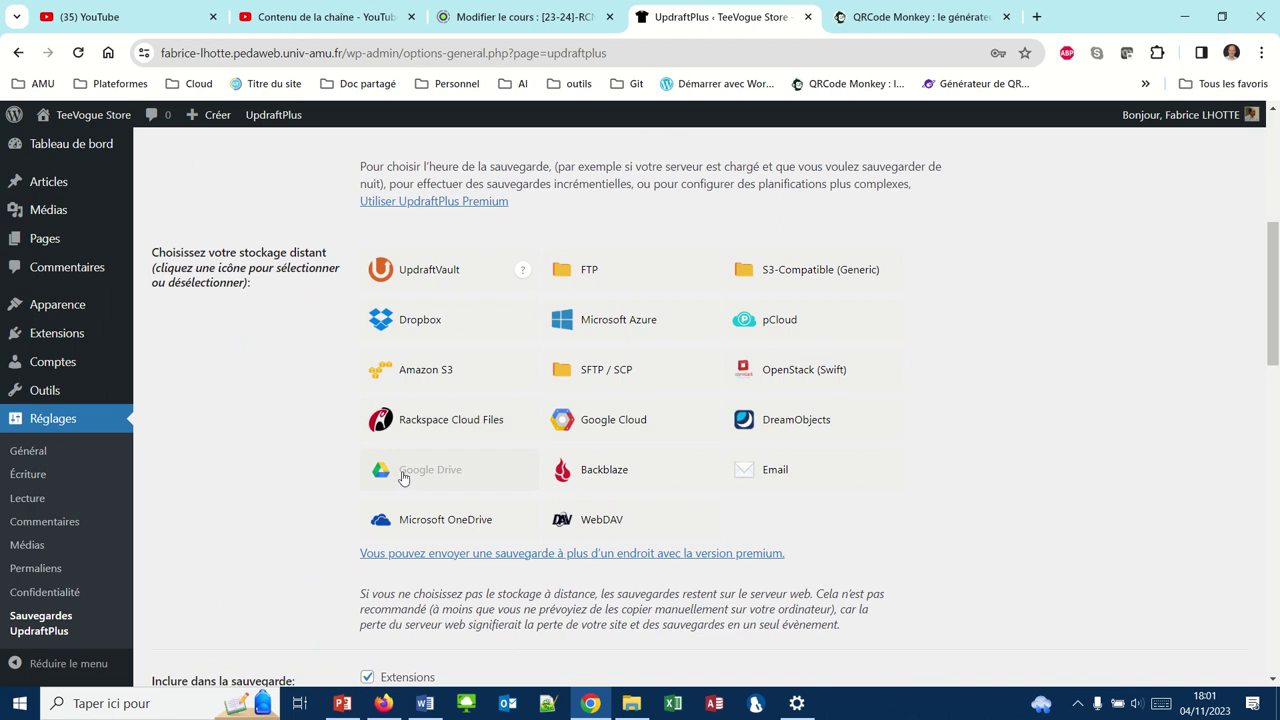
pyautogui.click(403, 478)
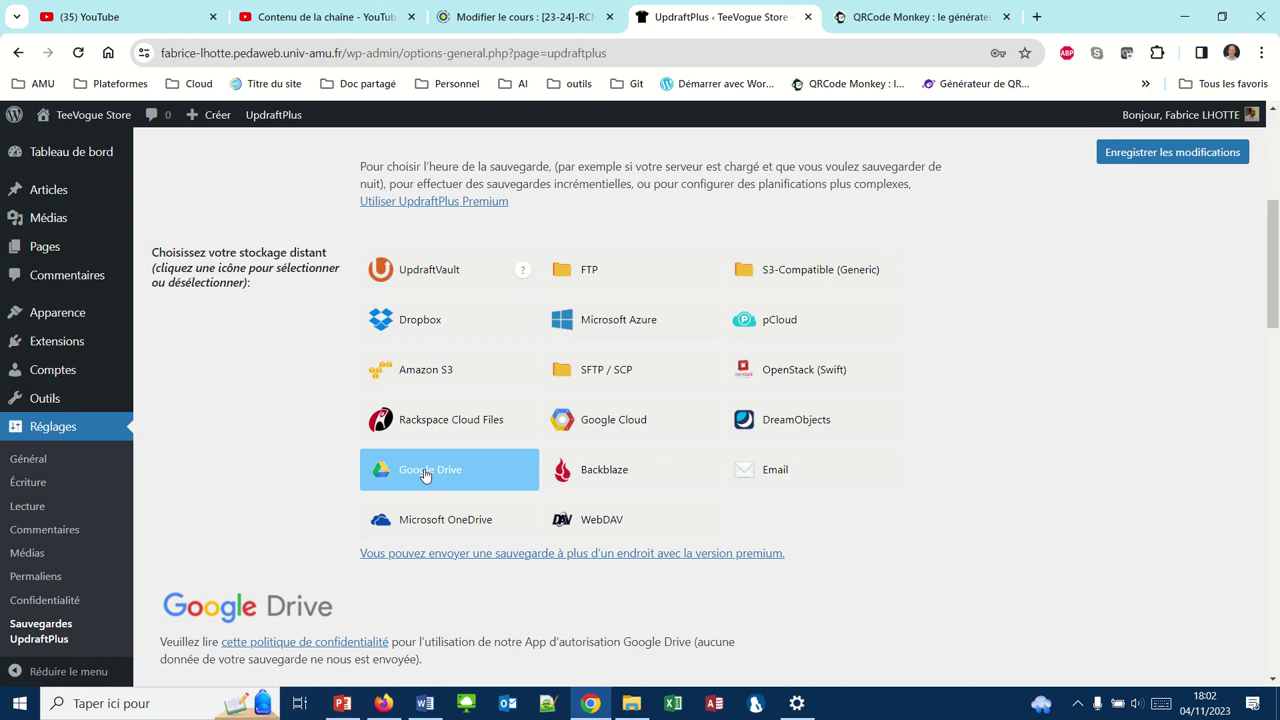
pyautogui.click(425, 475)
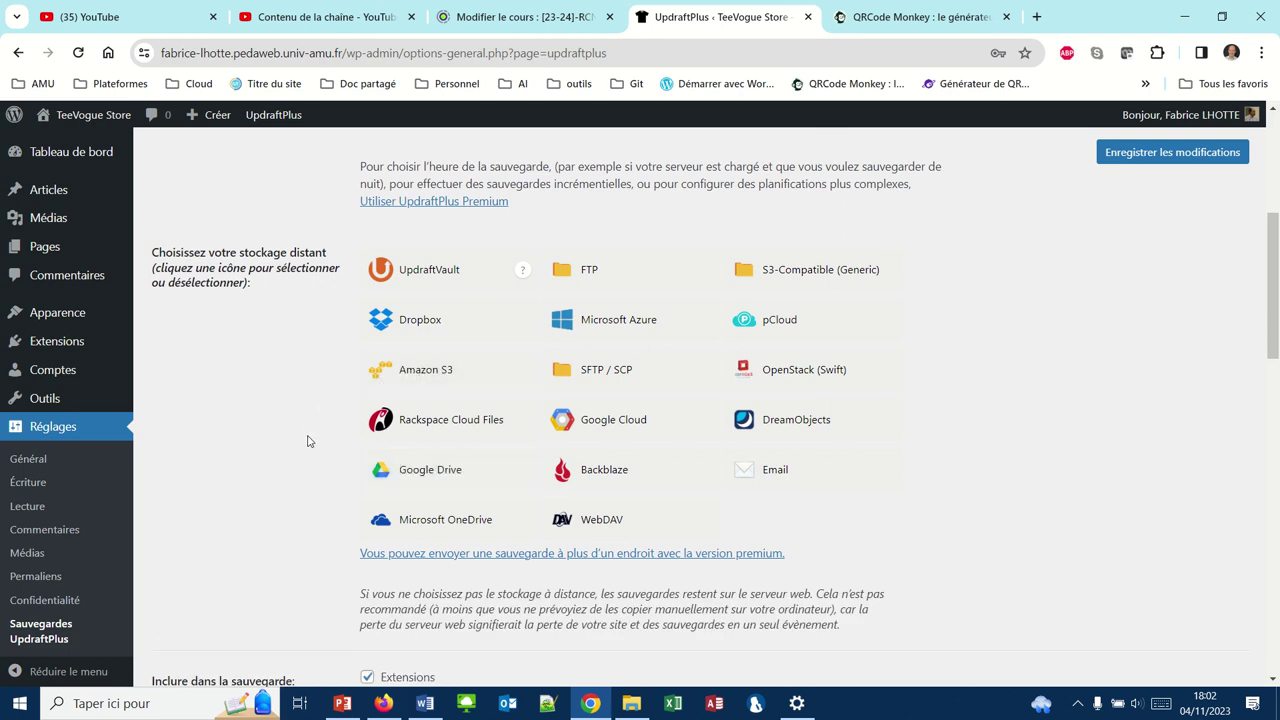
pyautogui.click(381, 706)
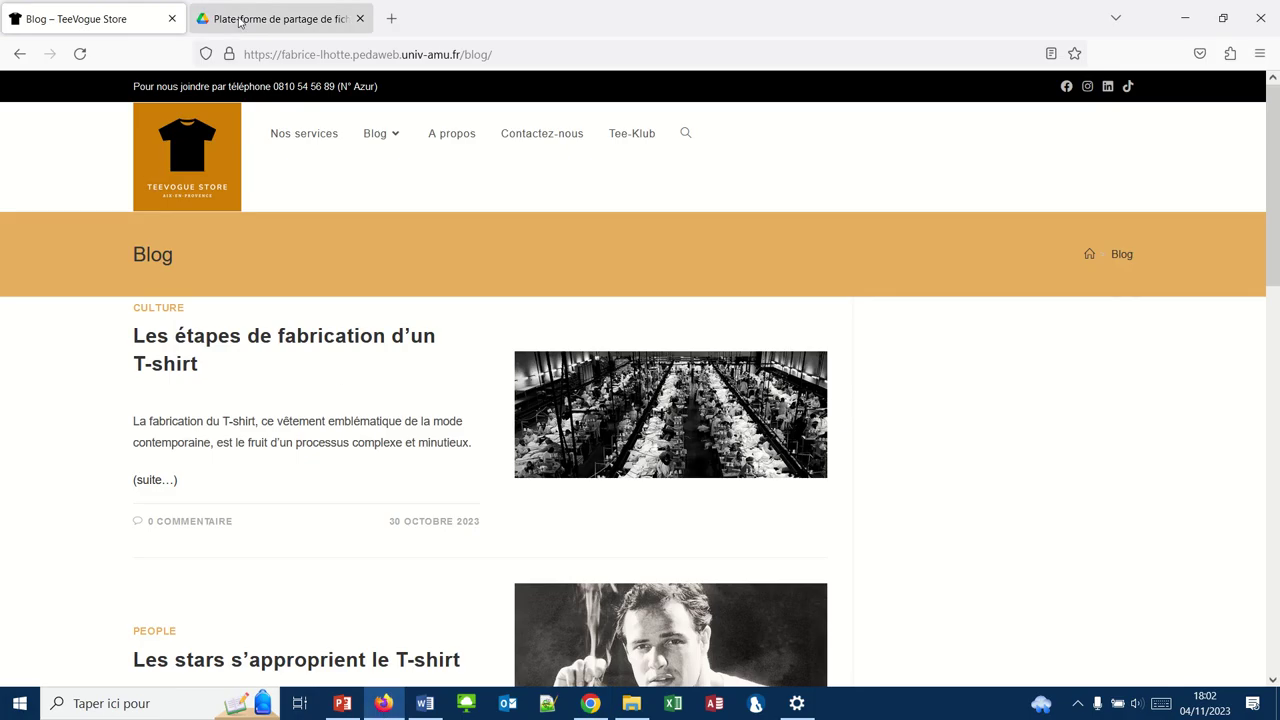
# In the Google Drive tab, open the UpdraftPlus folder to check its five backup files, then return to WordPress
pyautogui.click(240, 22)
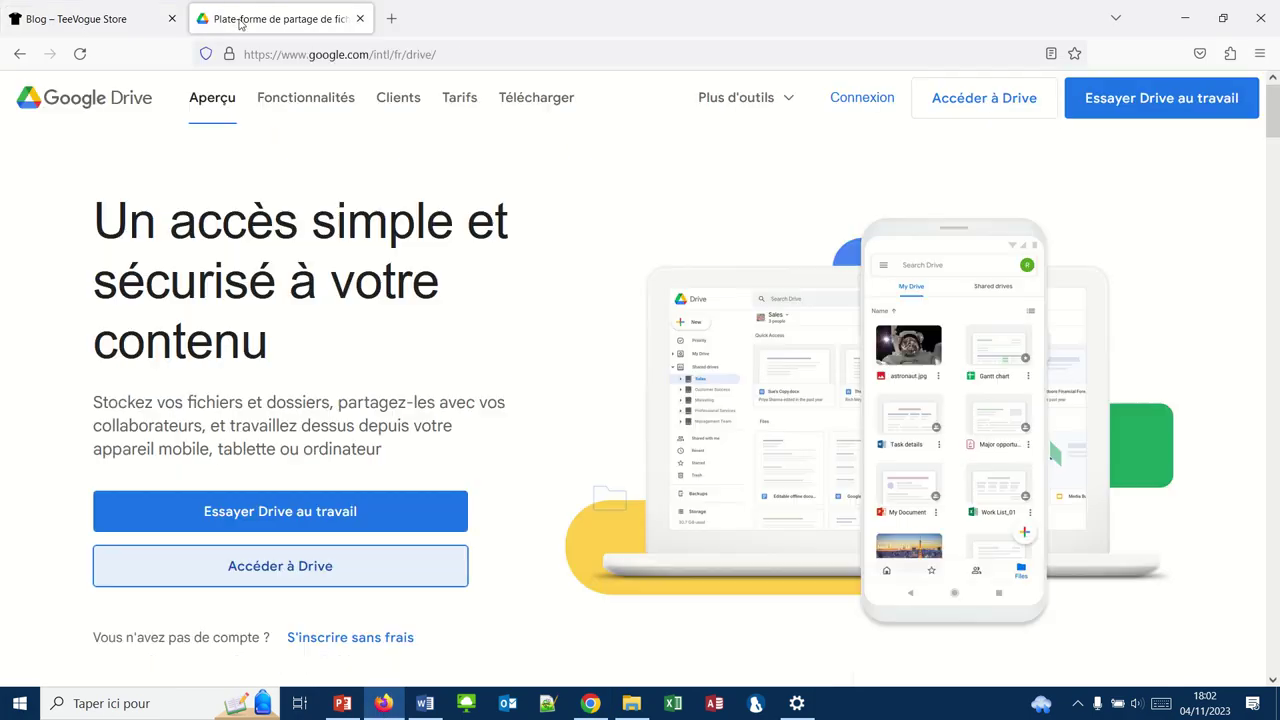
pyautogui.click(316, 567)
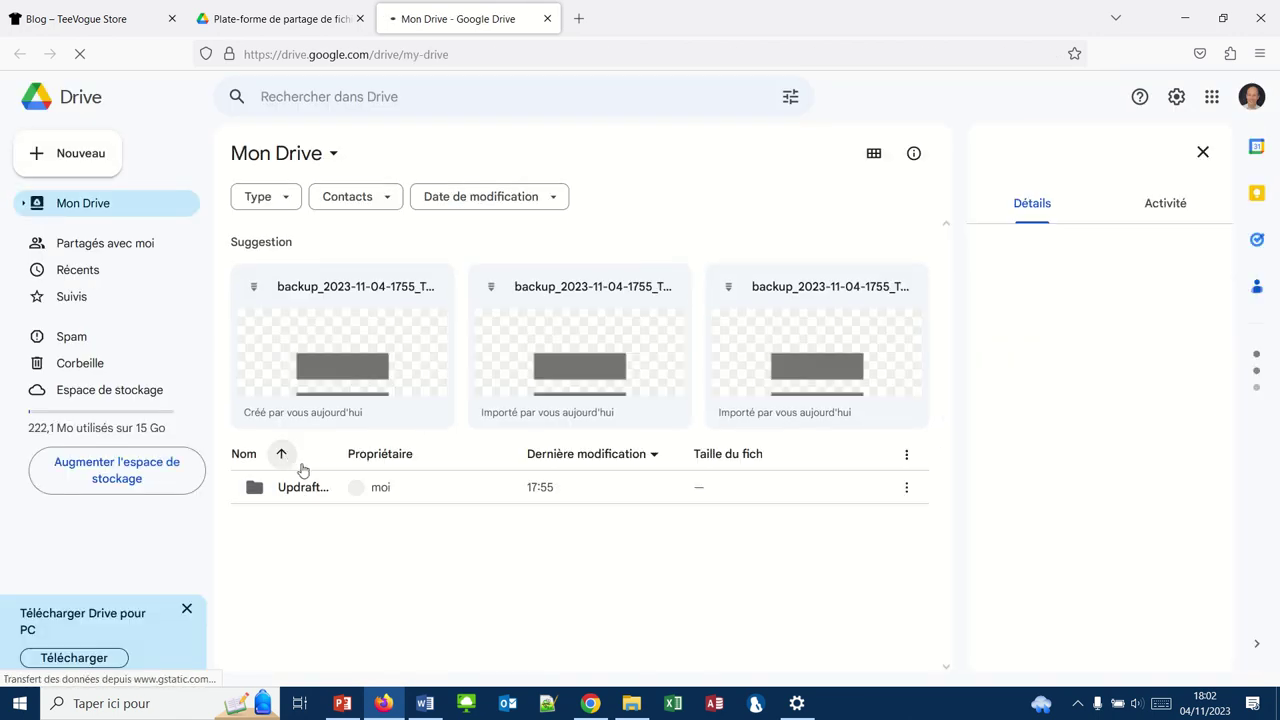
pyautogui.click(325, 490)
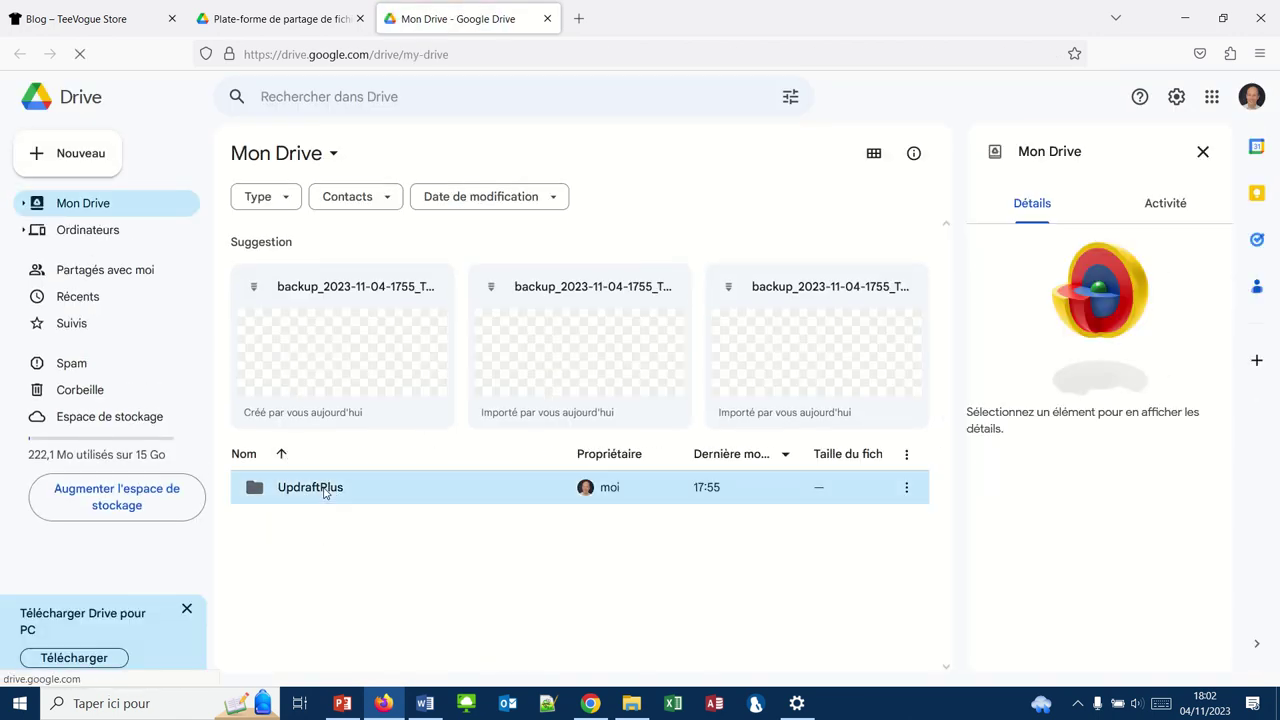
pyautogui.doubleClick(325, 490)
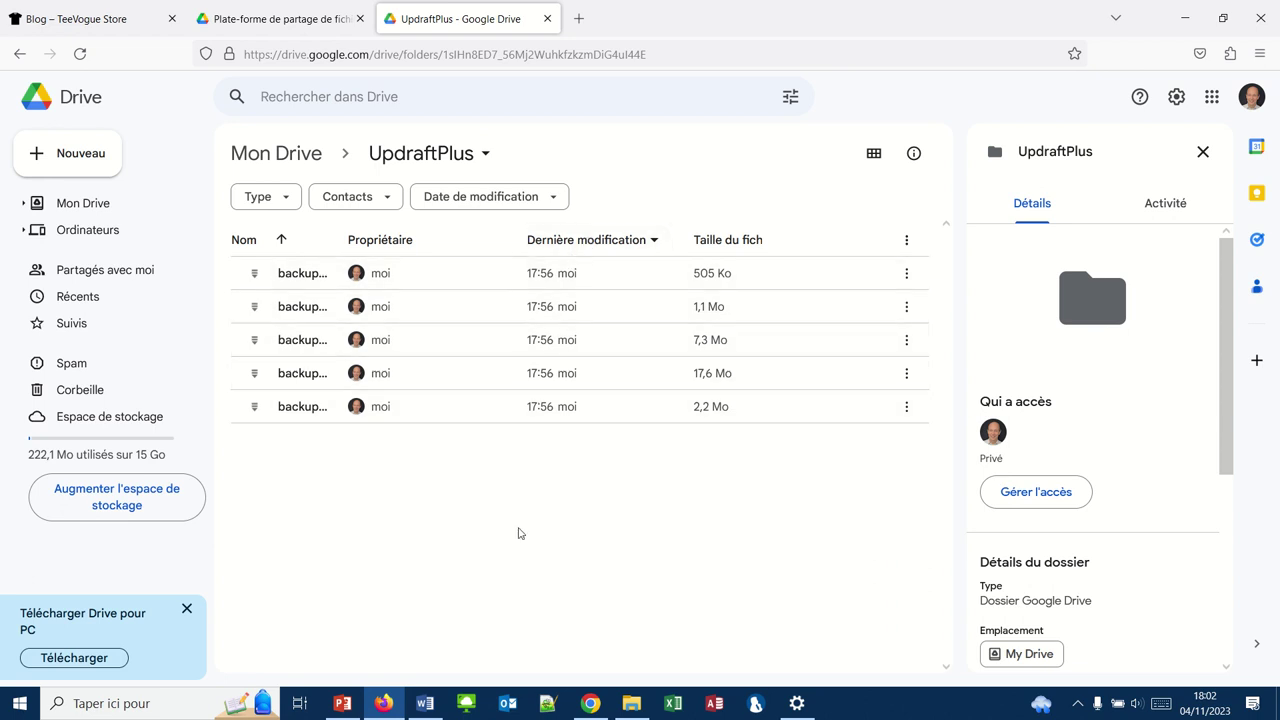
pyautogui.moveTo(351, 712)
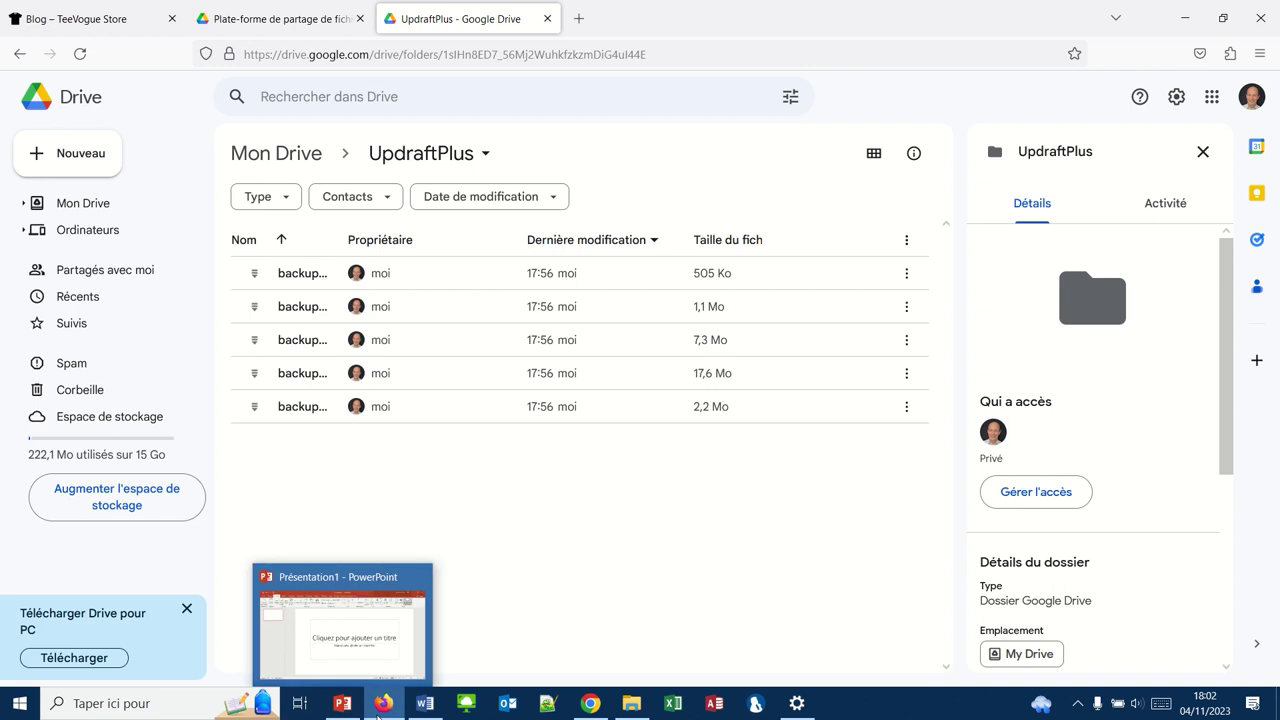
pyautogui.click(591, 705)
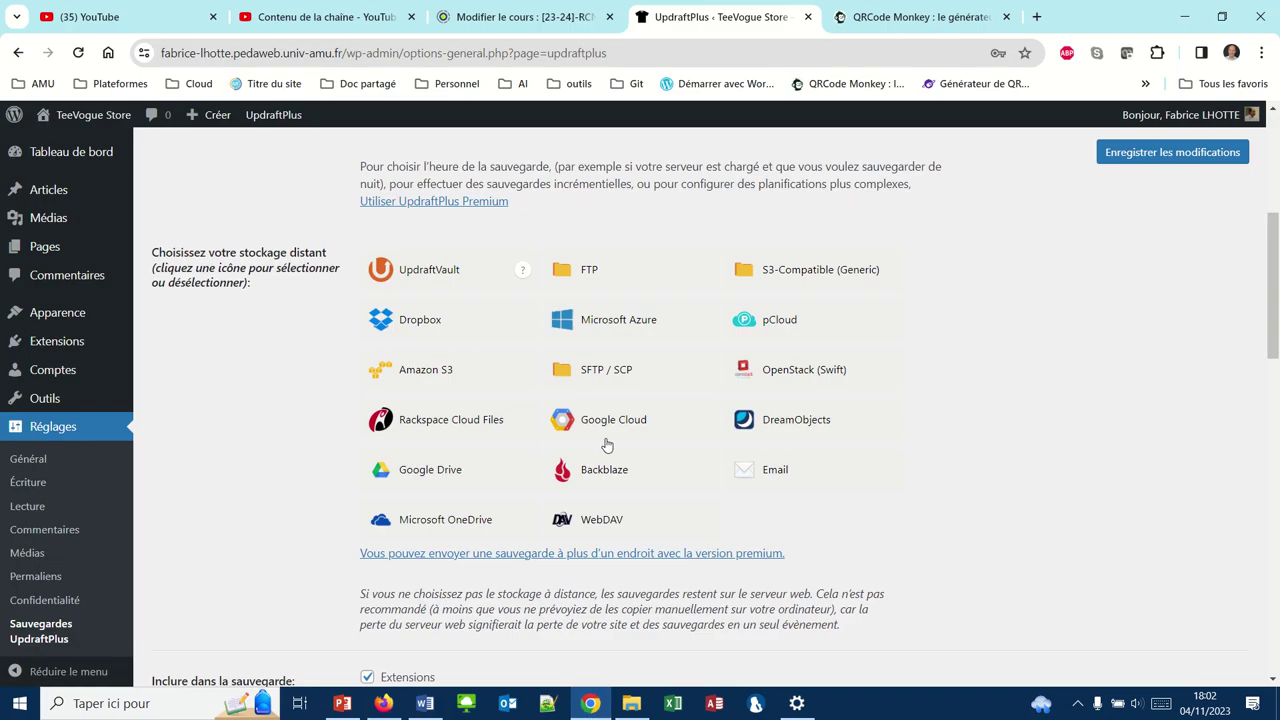
# Remove the leftover -old restore folders, confirm leaving the page, and go back to UpdraftPlus configuration
pyautogui.scroll(5, 604, 445)
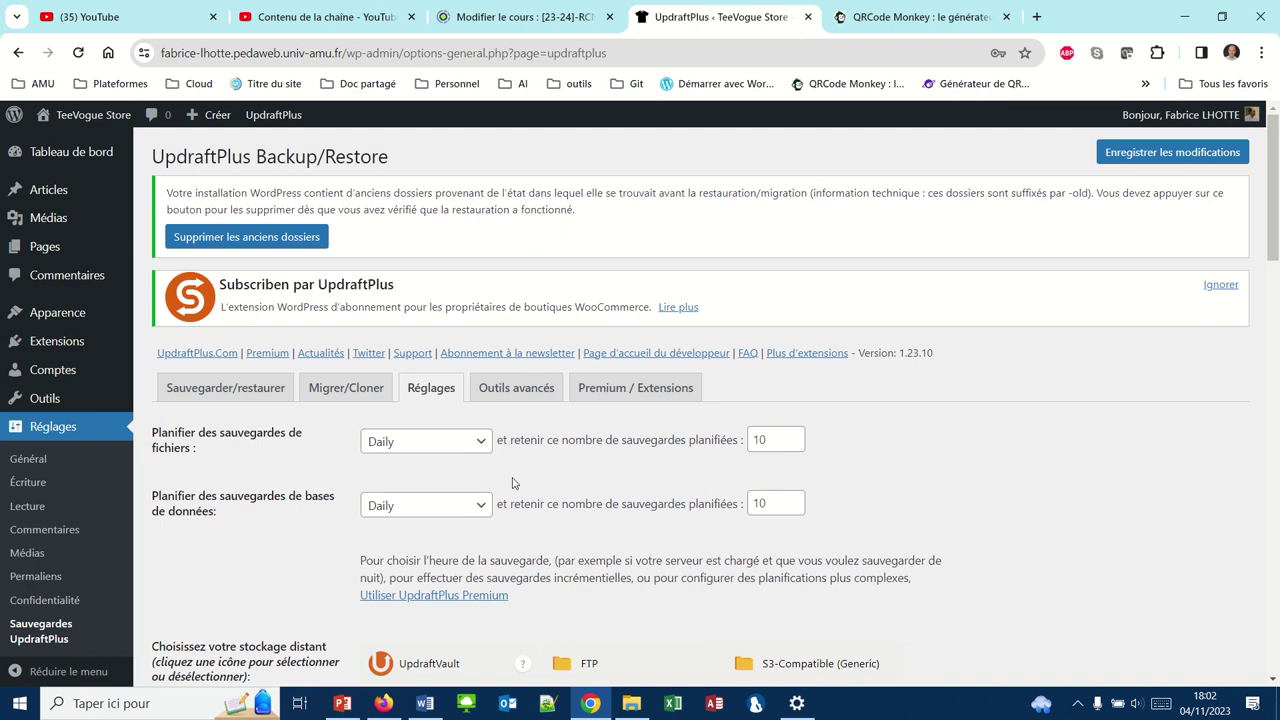
pyautogui.click(247, 237)
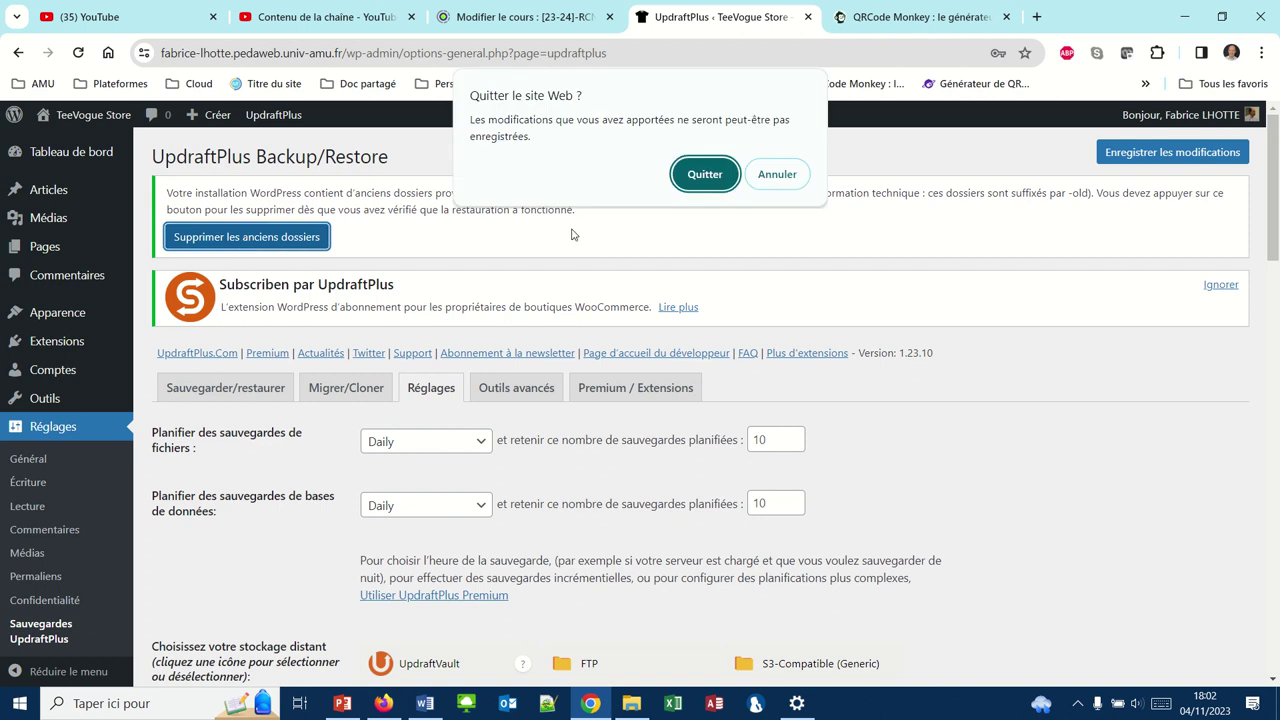
pyautogui.click(706, 175)
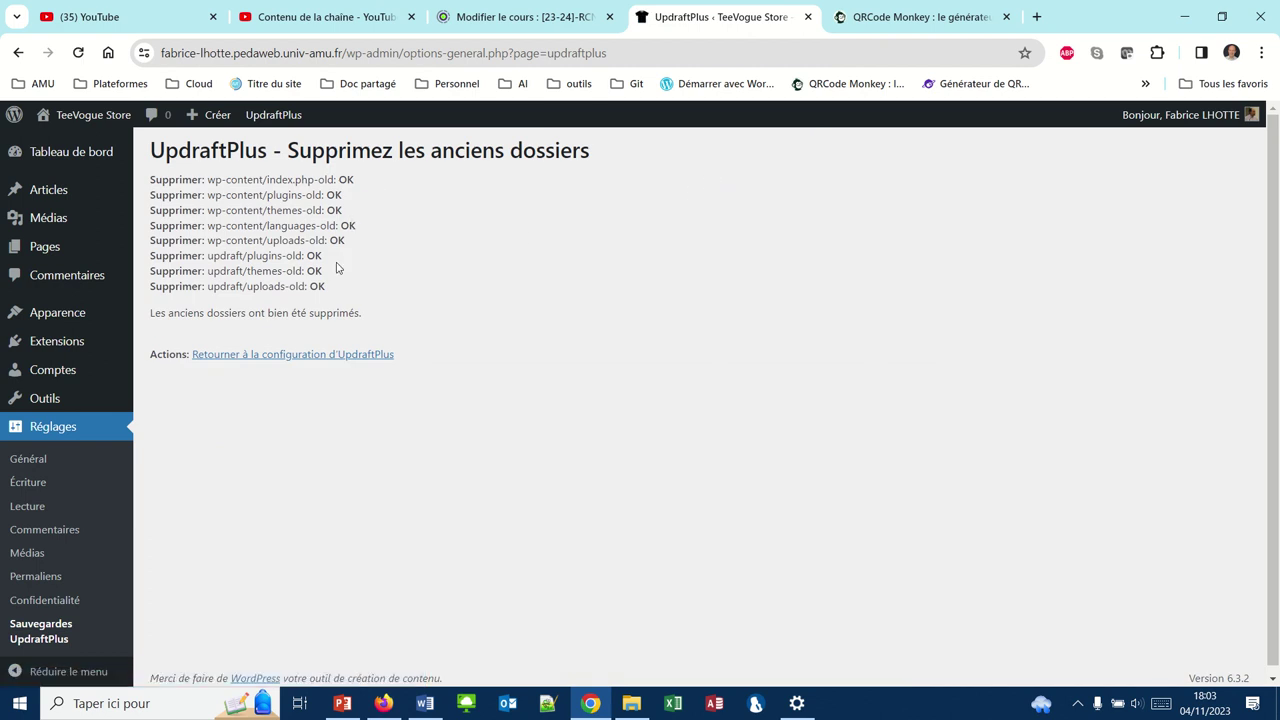
pyautogui.click(241, 358)
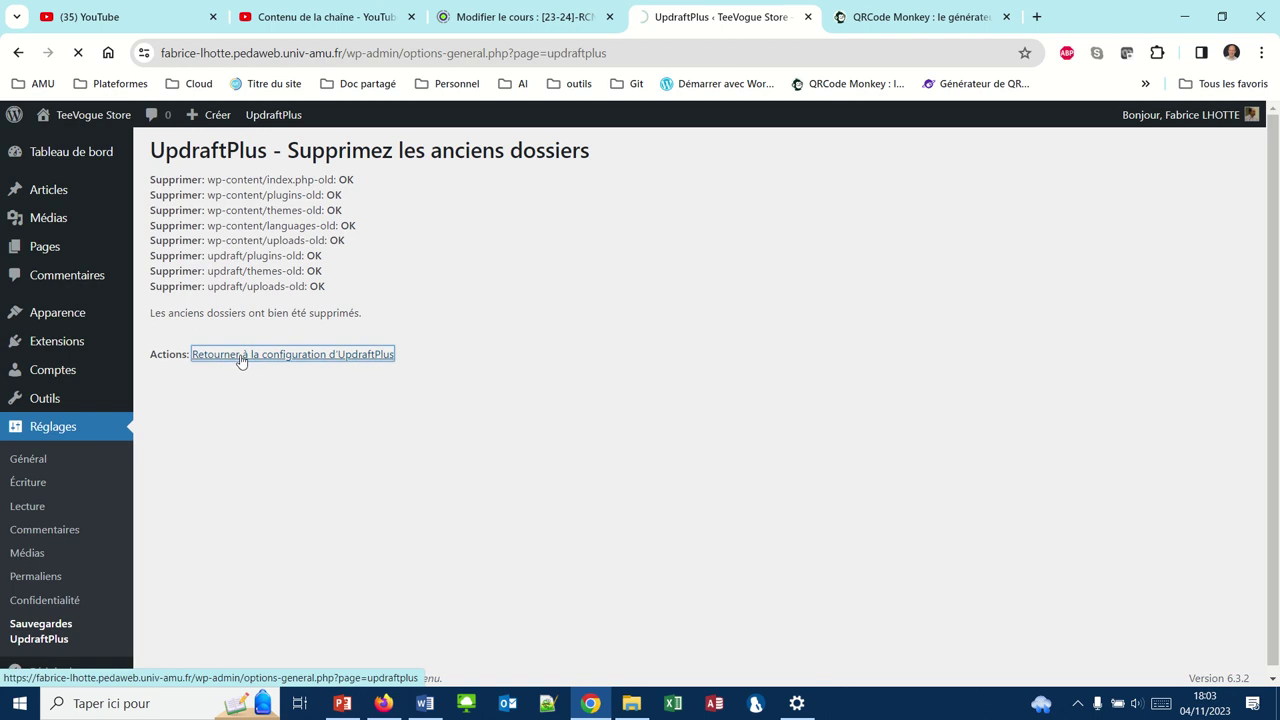